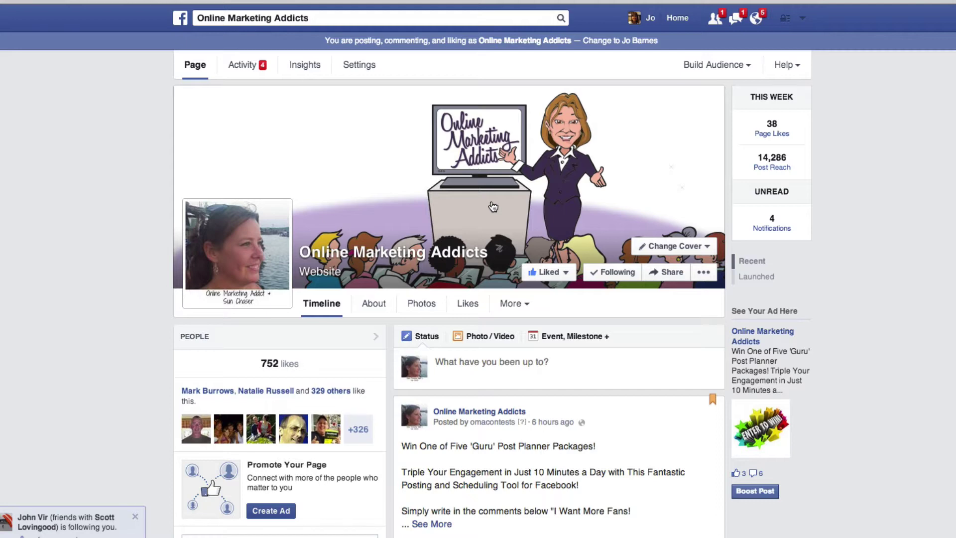
Expand the contest post: comment 'I Want More Fans', deadline Saturday 7th June 8pm PST.
scroll(627, 431, "down", 5)
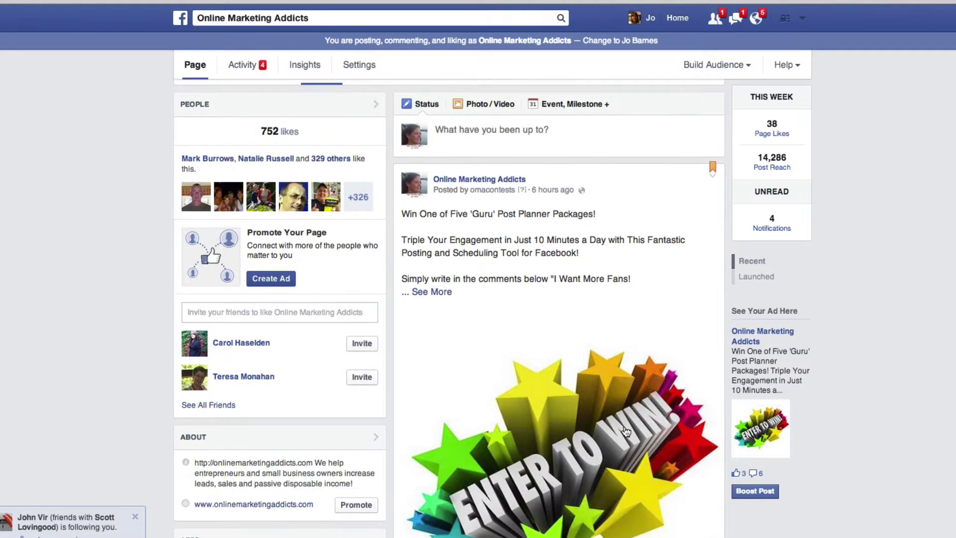
scroll(626, 431, "down", 4)
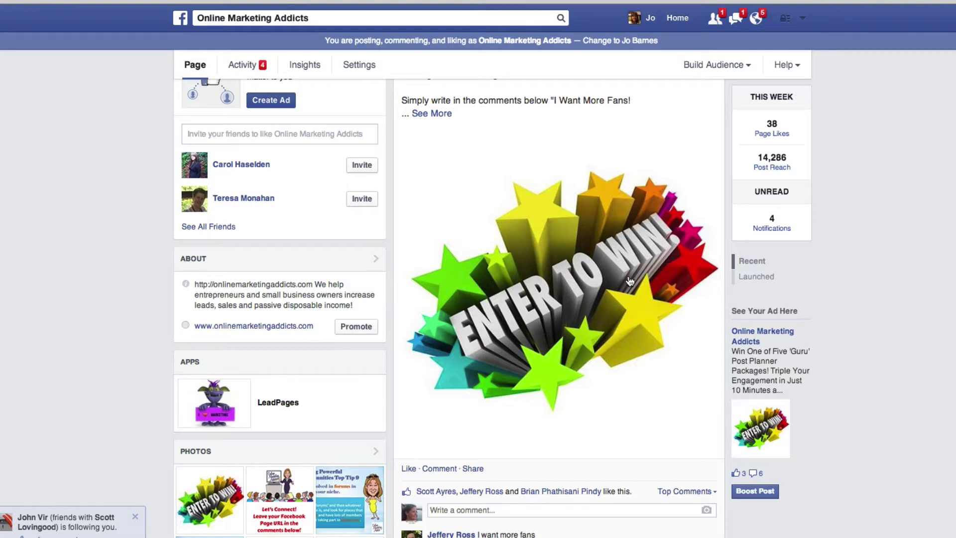
scroll(630, 280, "up", 2)
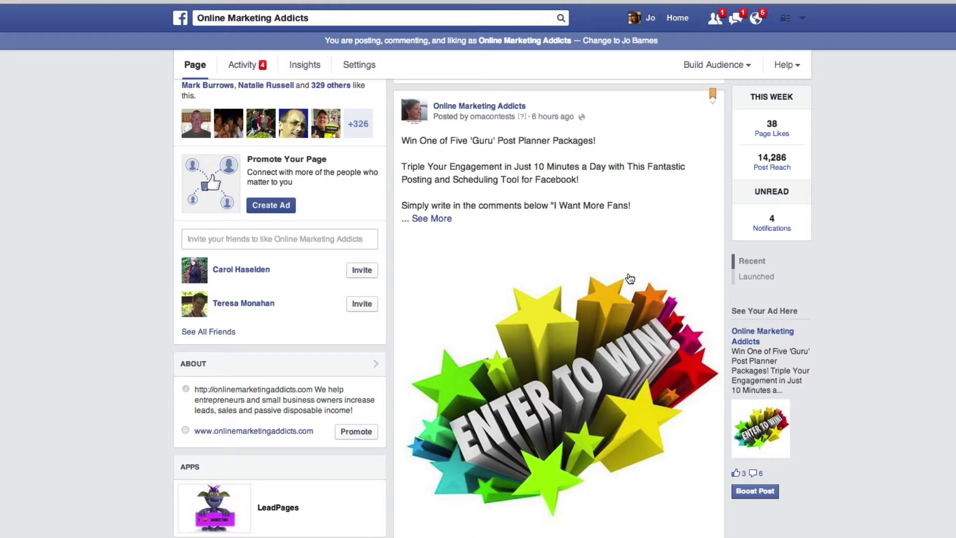
scroll(634, 218, "up", 1)
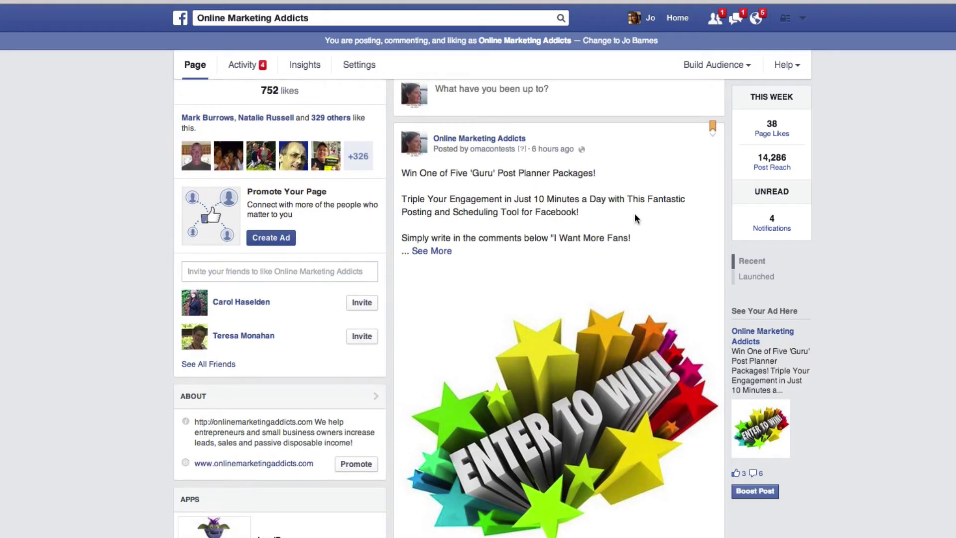
scroll(633, 288, "down", 1)
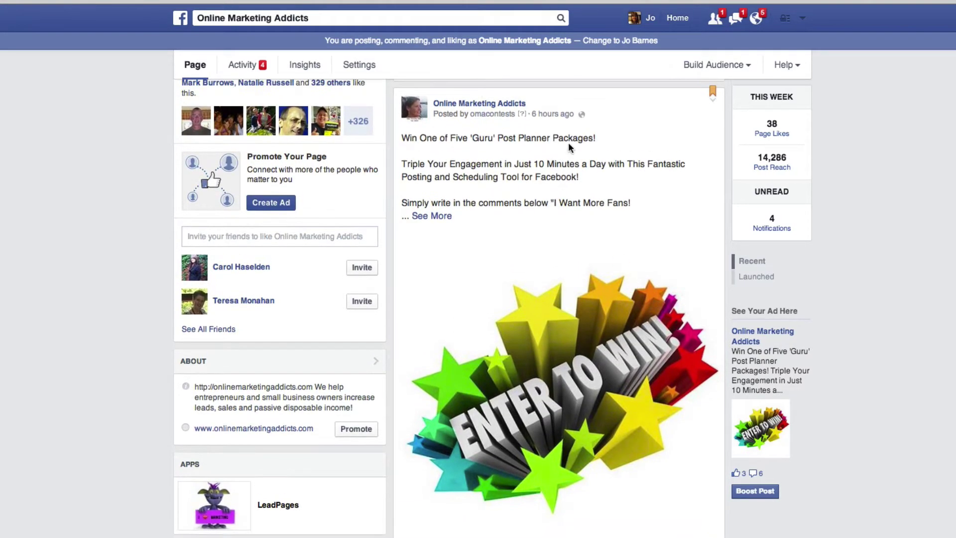
left_click(427, 219)
scroll(613, 357, "down", 5)
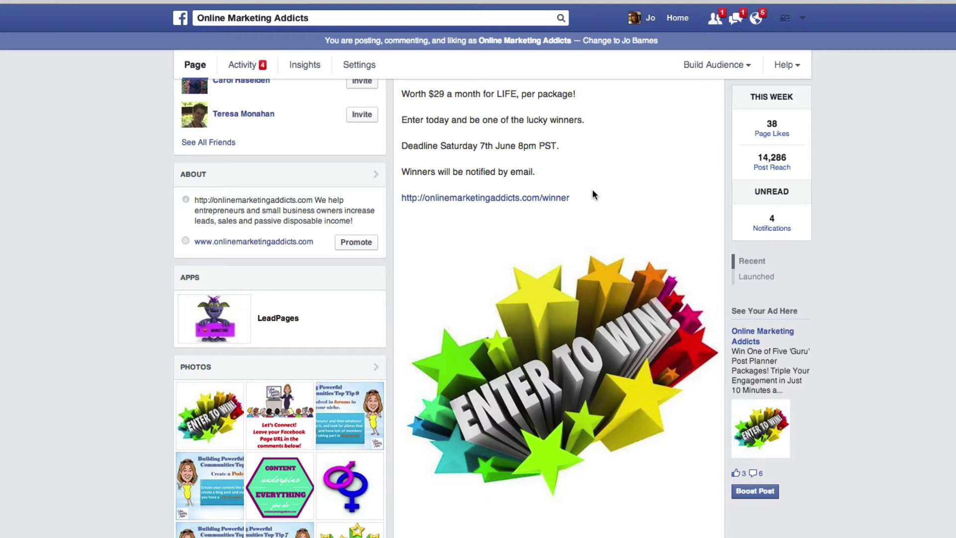
scroll(595, 299, "down", 5)
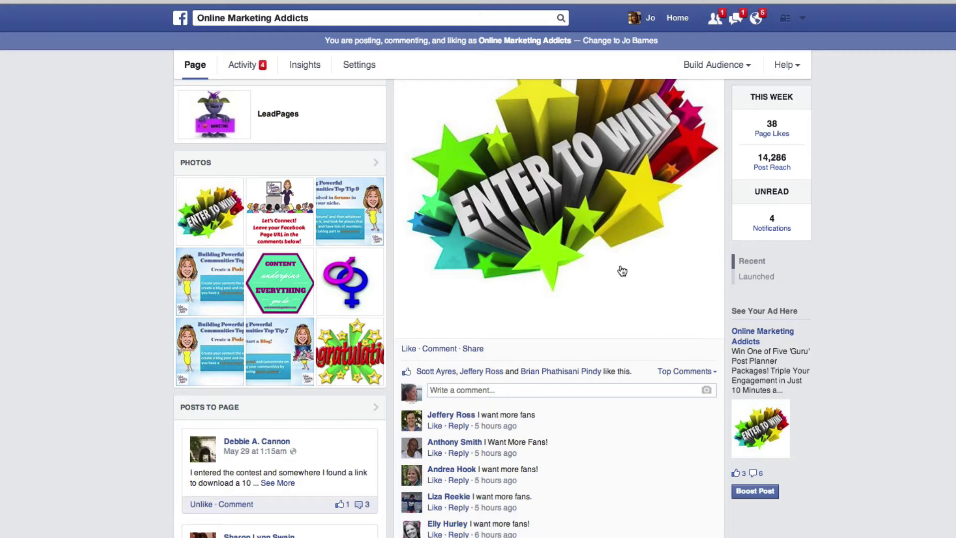
scroll(622, 271, "up", 10)
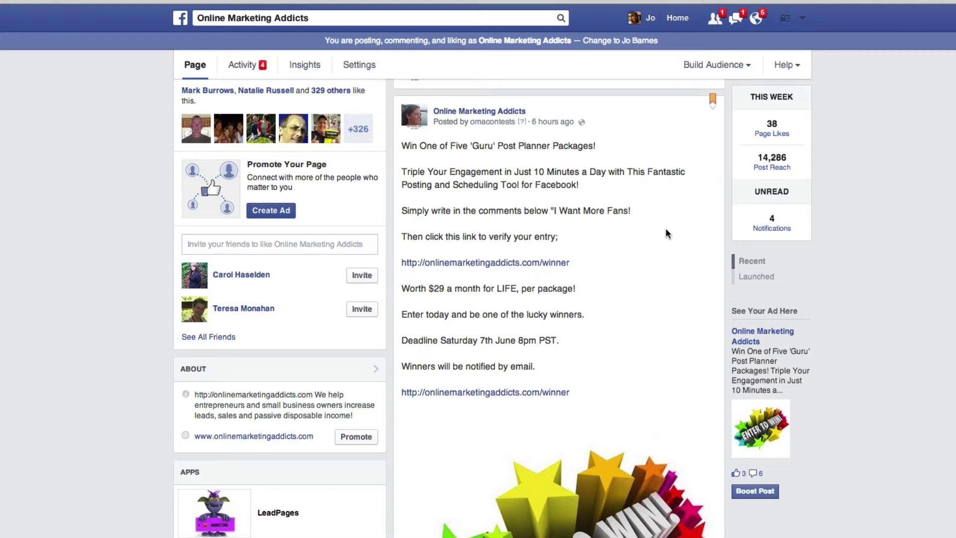
Go to Manage Ads and open the second ad account's 74-campaign All Campaigns list.
scroll(660, 249, "up", 6)
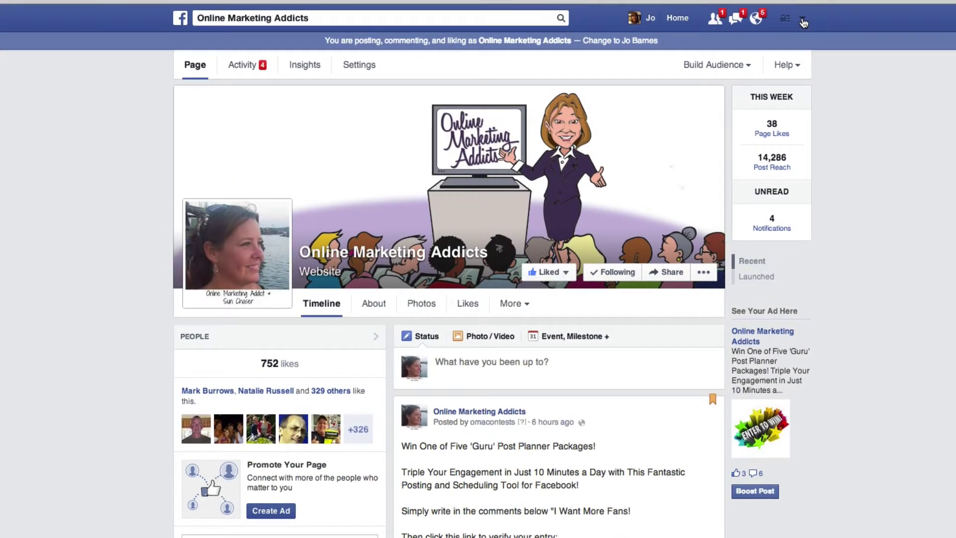
left_click(803, 20)
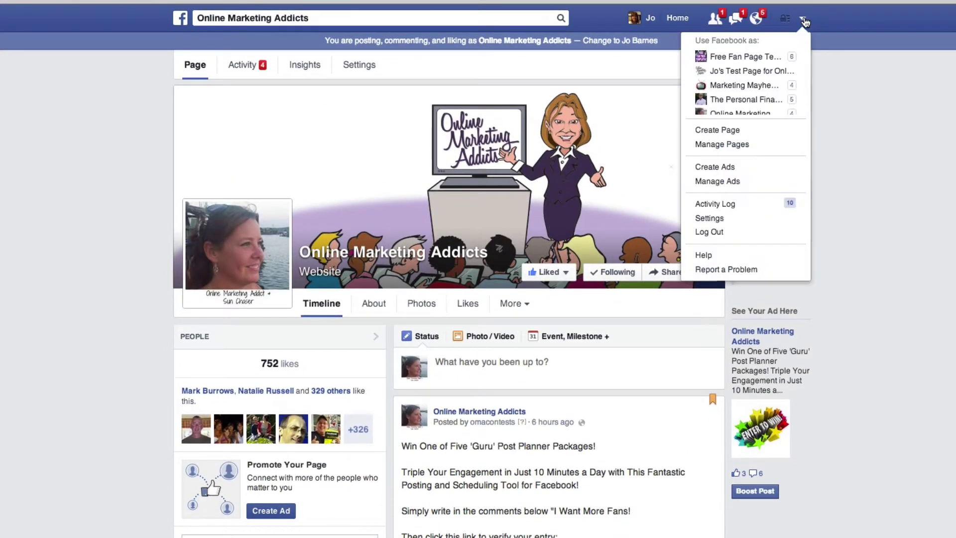
left_click(732, 184)
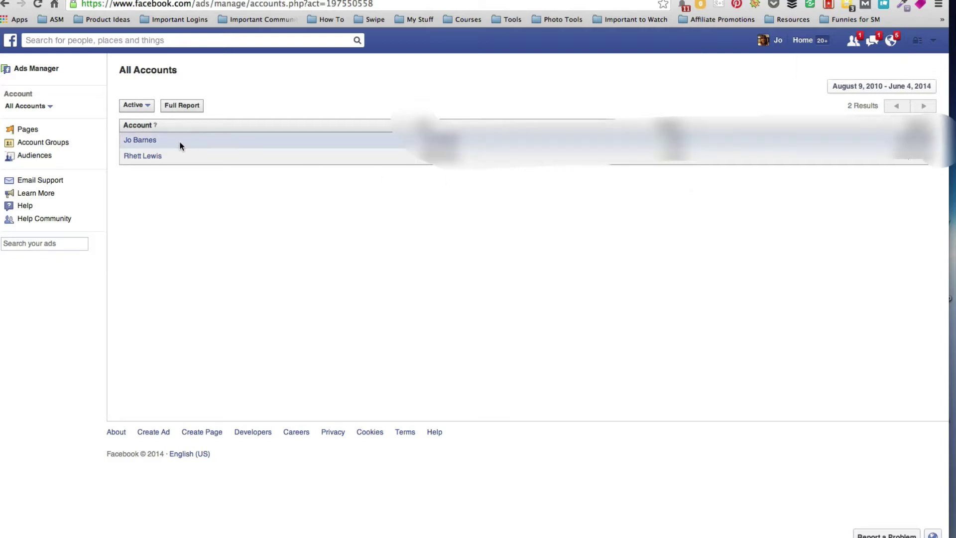
left_click(145, 156)
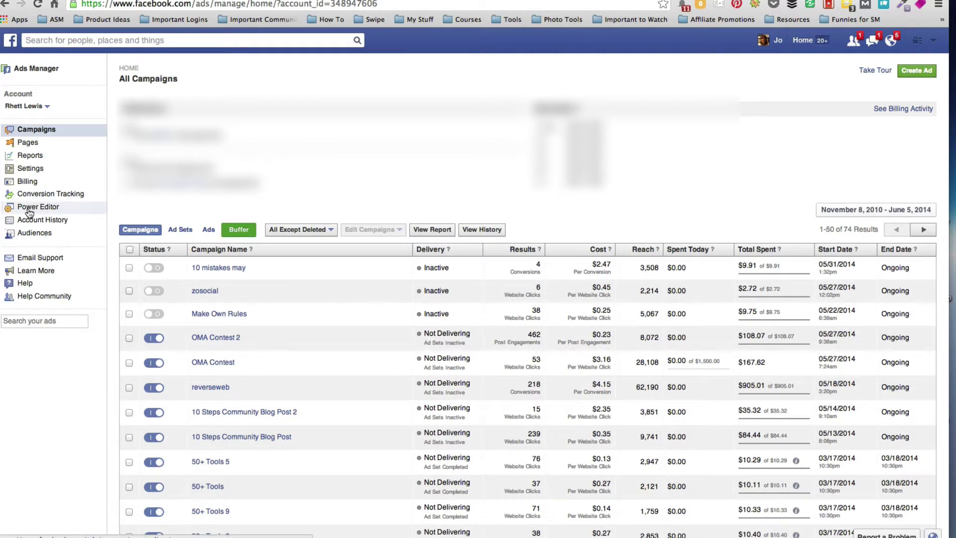
Launch Power Editor from the Ads Manager sidebar for this ad account.
left_click(29, 213)
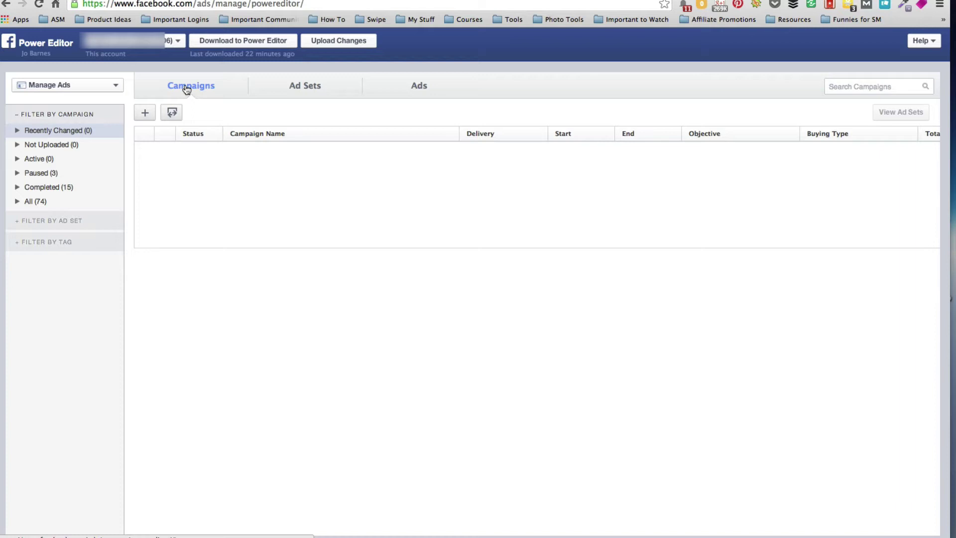
Create the campaign 'postplannercontest' with the Website Conversions objective.
left_click(145, 113)
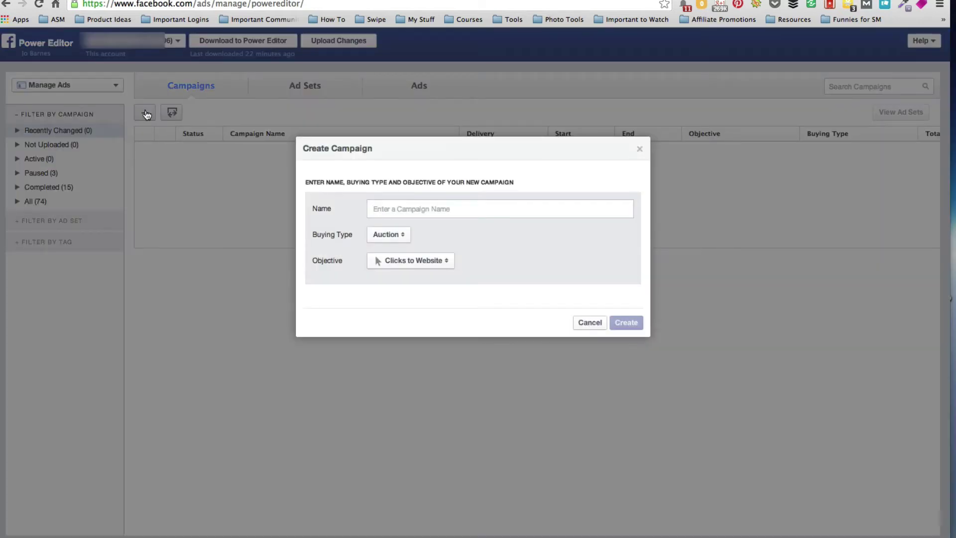
type("post")
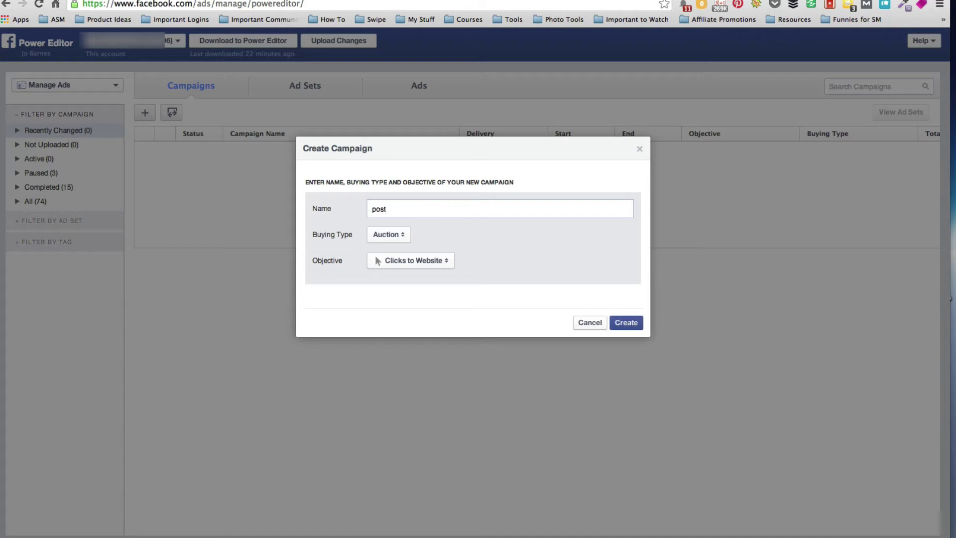
type("plannercontest")
left_click(448, 268)
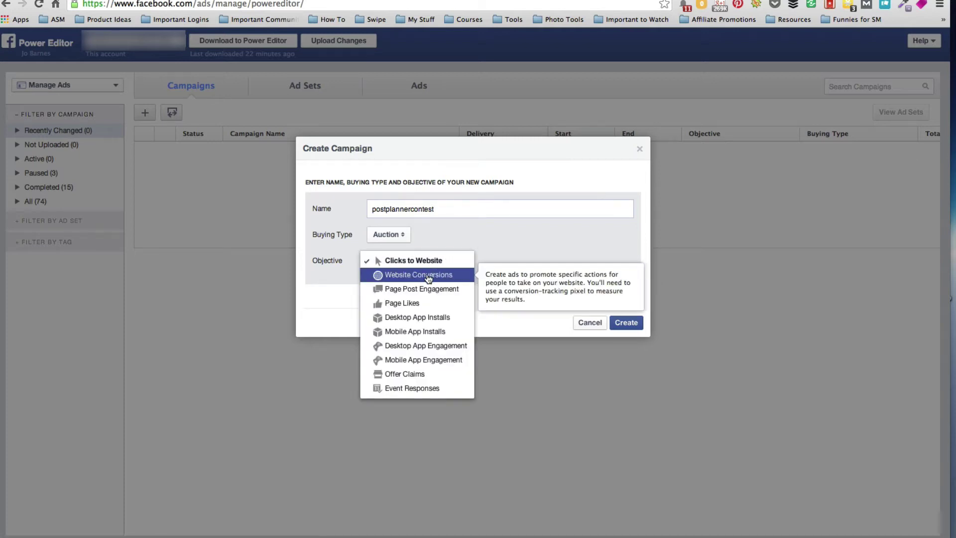
left_click(428, 276)
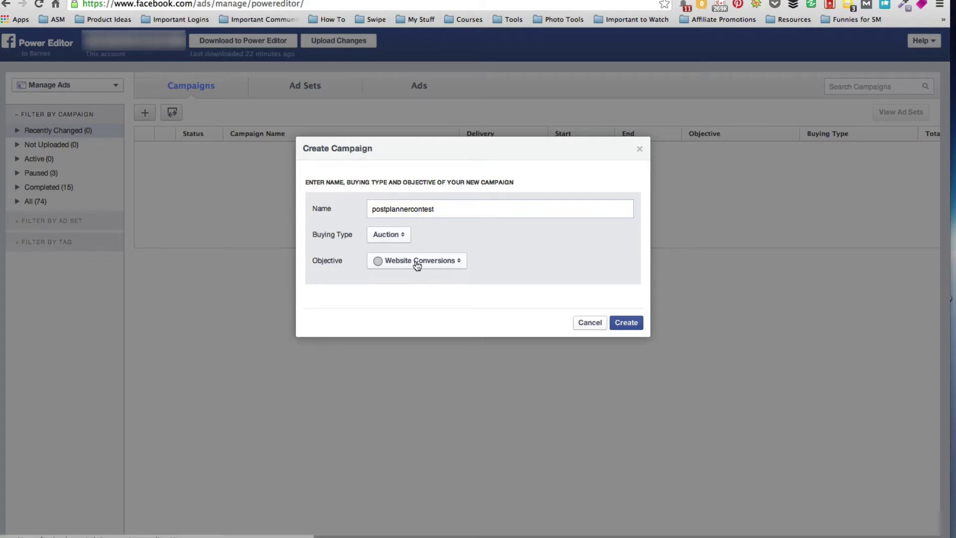
left_click(626, 323)
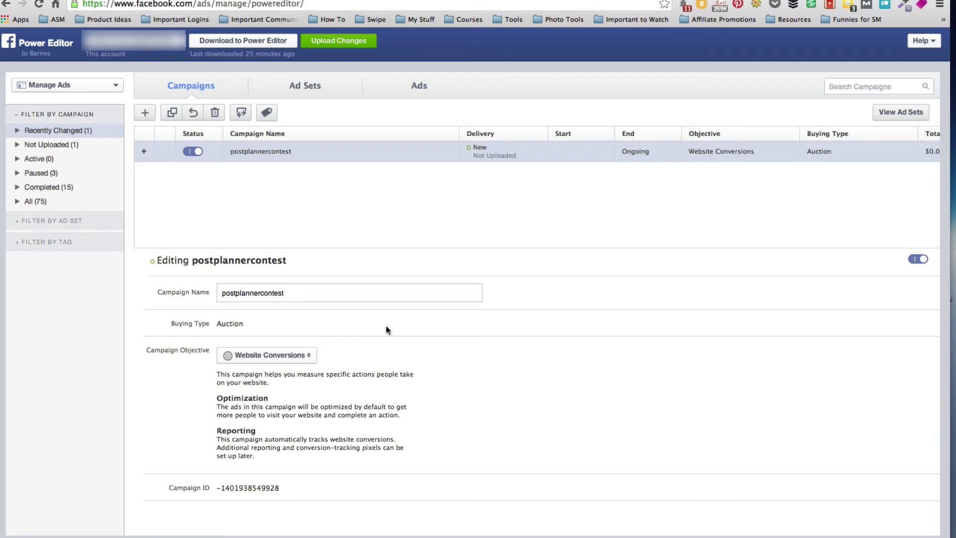
In Ad Sets, create the ad set 'allfacebook' under the existing postplannercontest campaign.
left_click(307, 90)
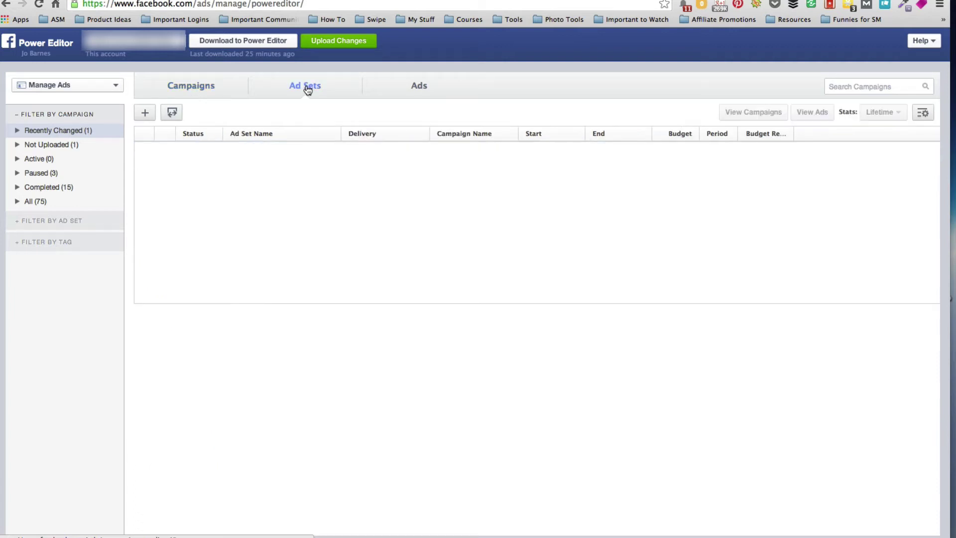
left_click(146, 113)
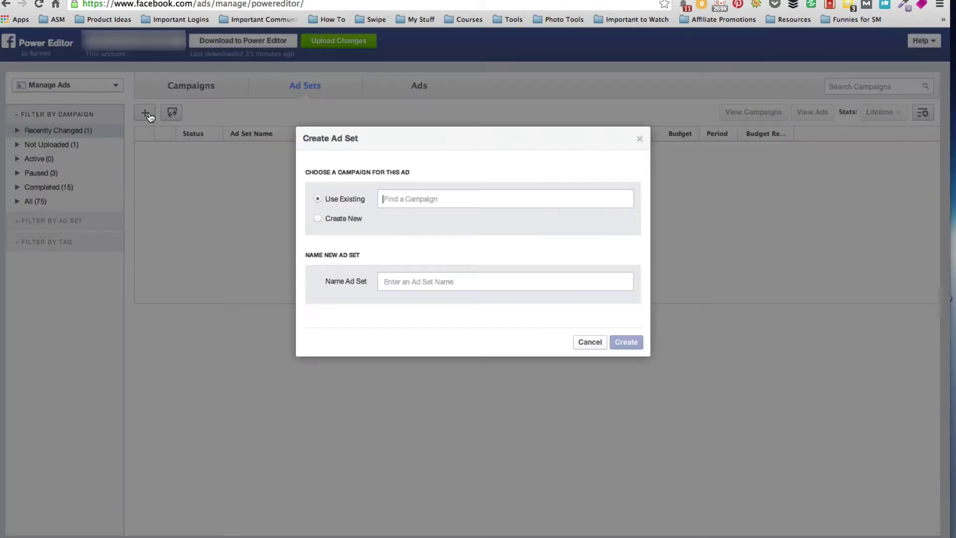
type("postplannercontest")
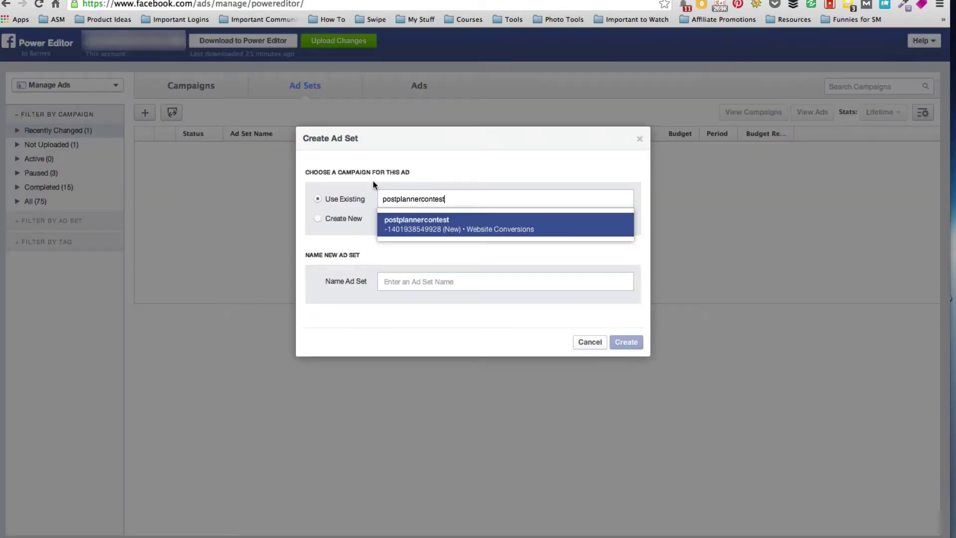
left_click(474, 225)
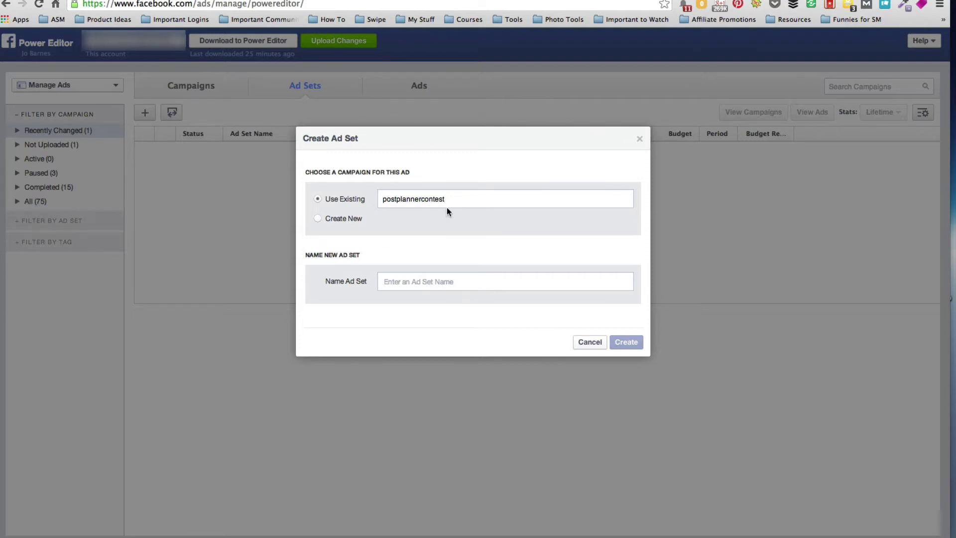
left_click(405, 281)
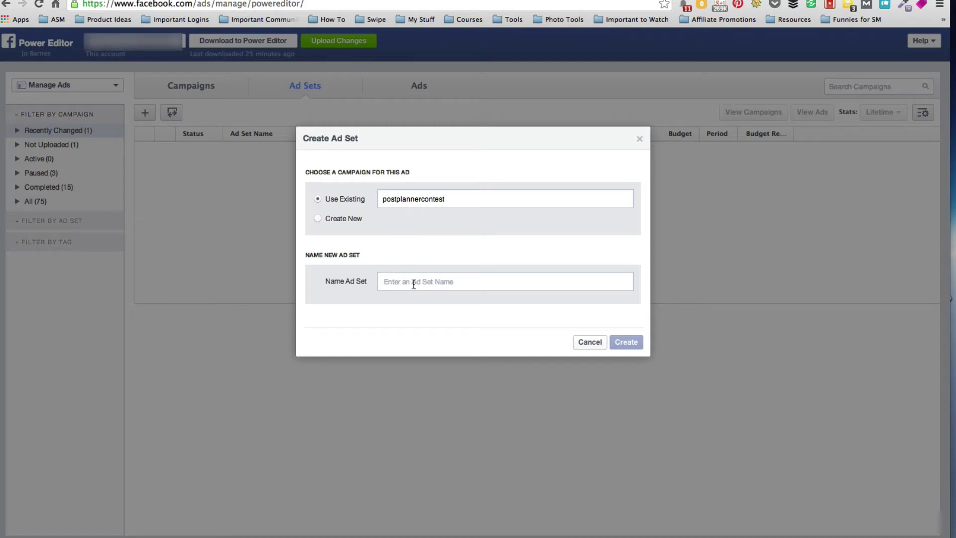
type("a")
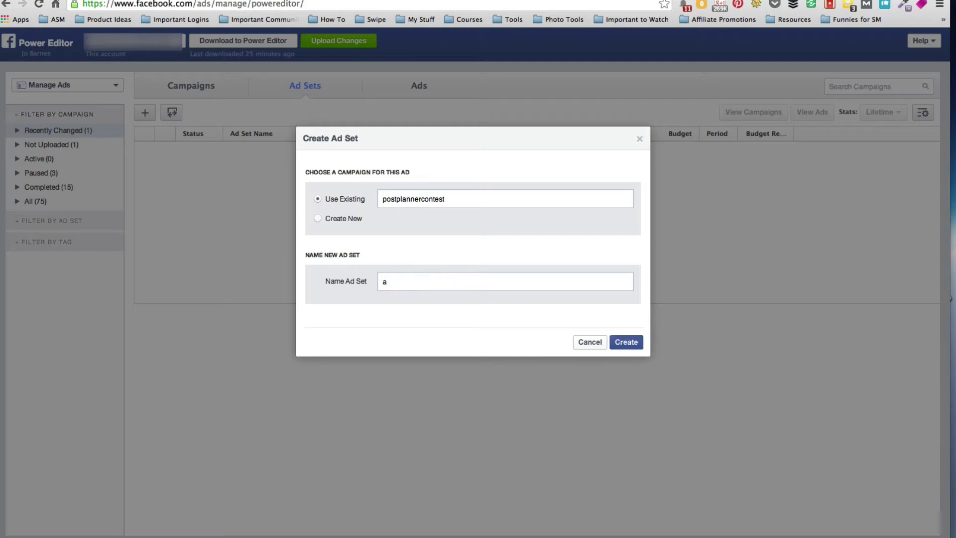
type("llfacebook")
left_click(627, 343)
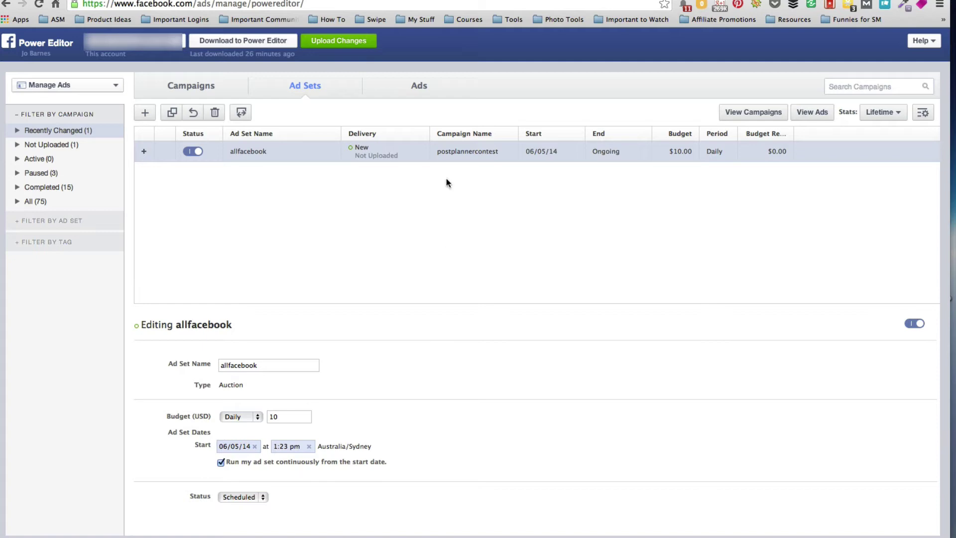
In Ads, create ad 'af001' in the postplannercontest campaign's allfacebook ad set.
left_click(420, 87)
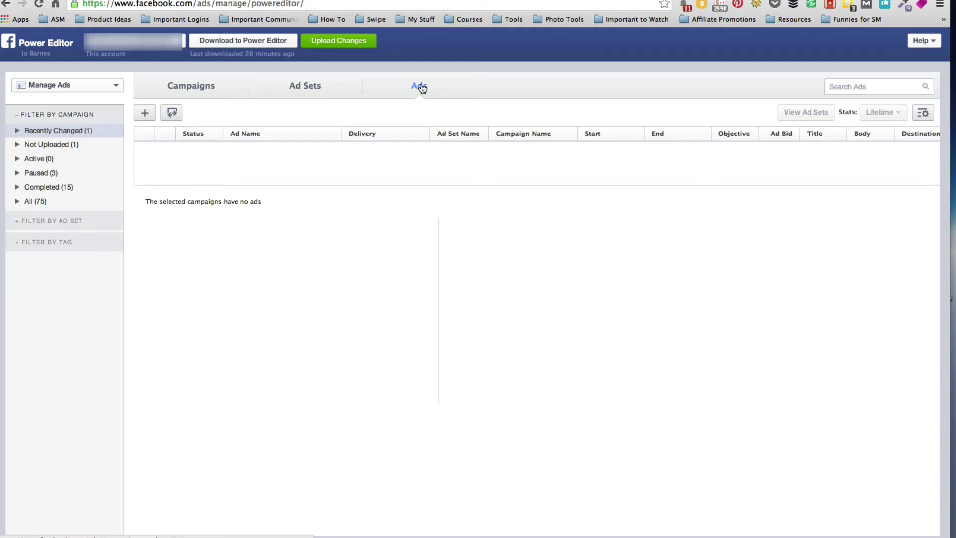
left_click(147, 114)
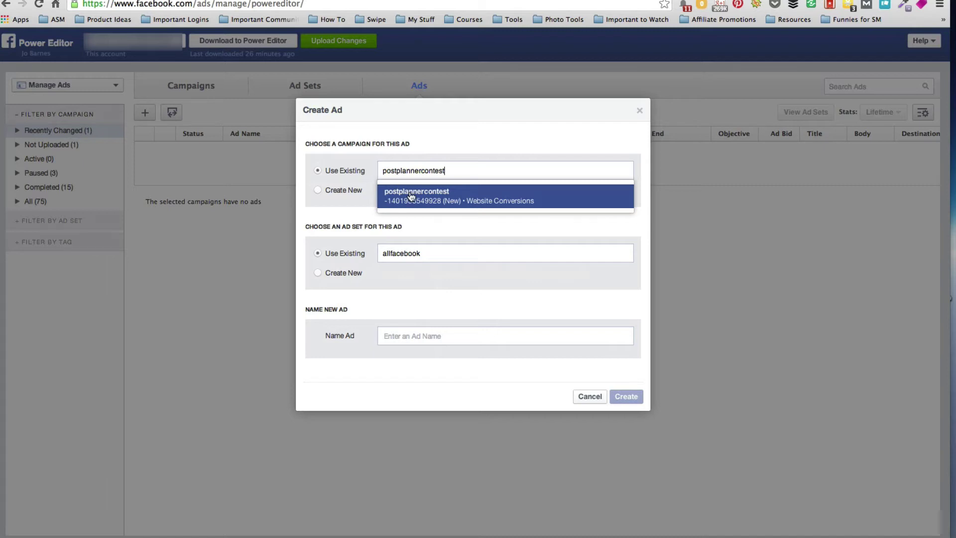
left_click(411, 196)
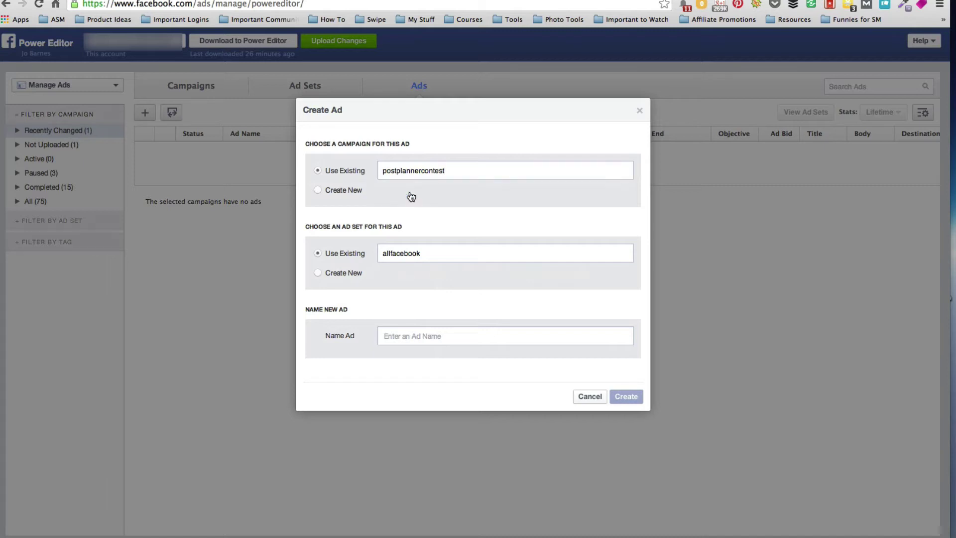
left_click(399, 337)
type("af001")
left_click(632, 397)
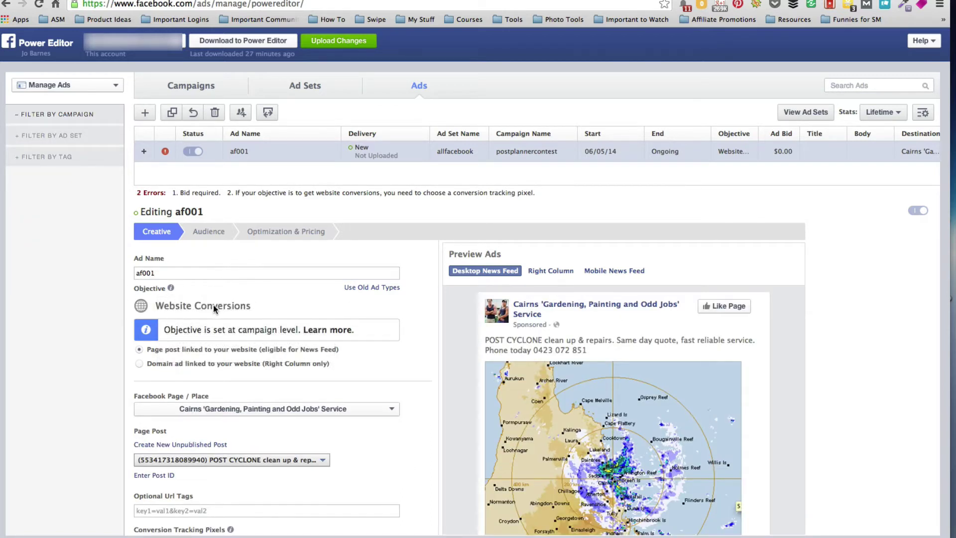
Choose the Online Marketing Addicts page so the ad uses its Post Planner giveaway post.
scroll(384, 356, "down", 5)
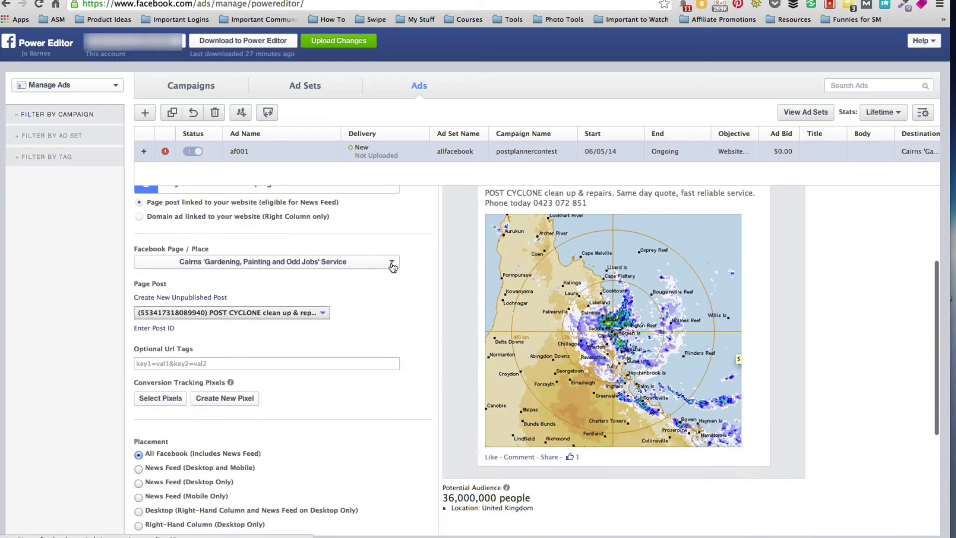
left_click(392, 262)
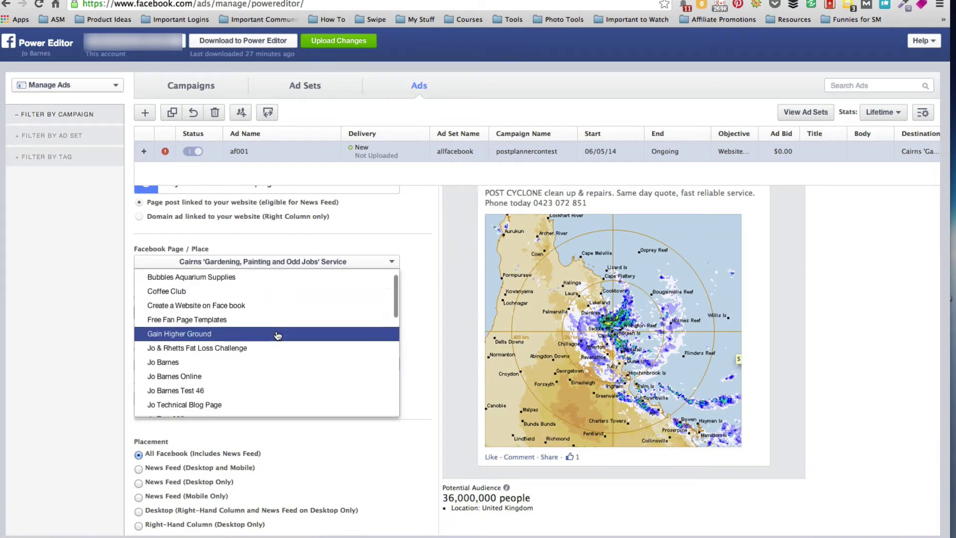
scroll(277, 335, "down", 8)
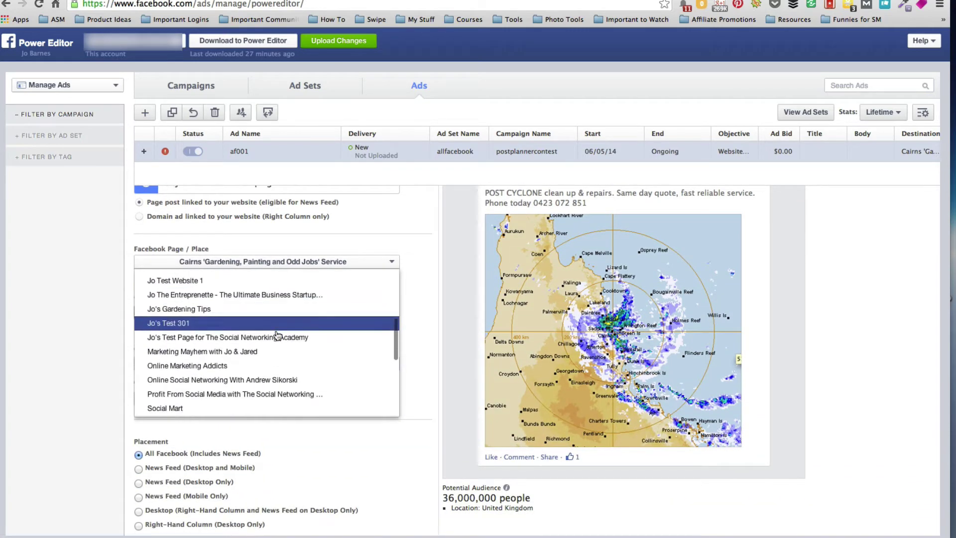
left_click(234, 363)
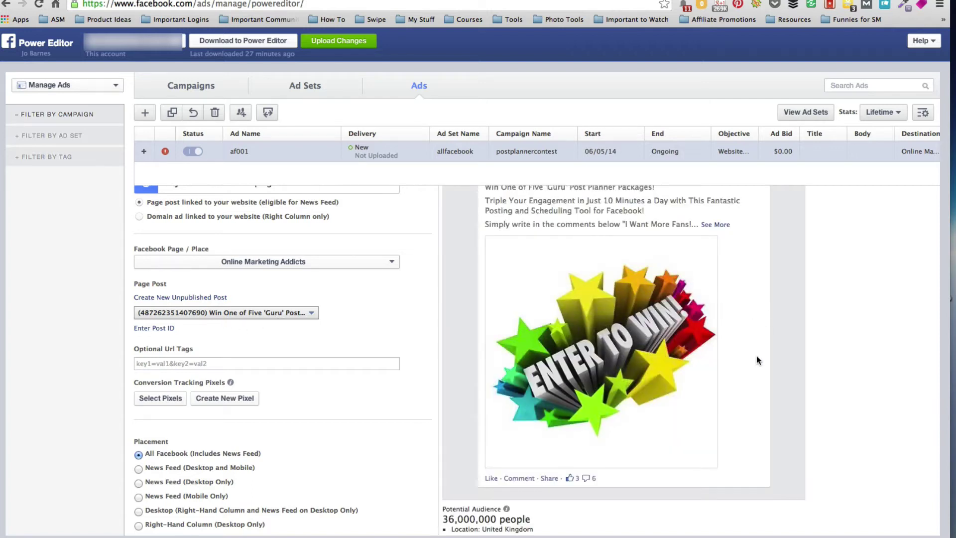
scroll(756, 356, "up", 2)
scroll(757, 356, "up", 1)
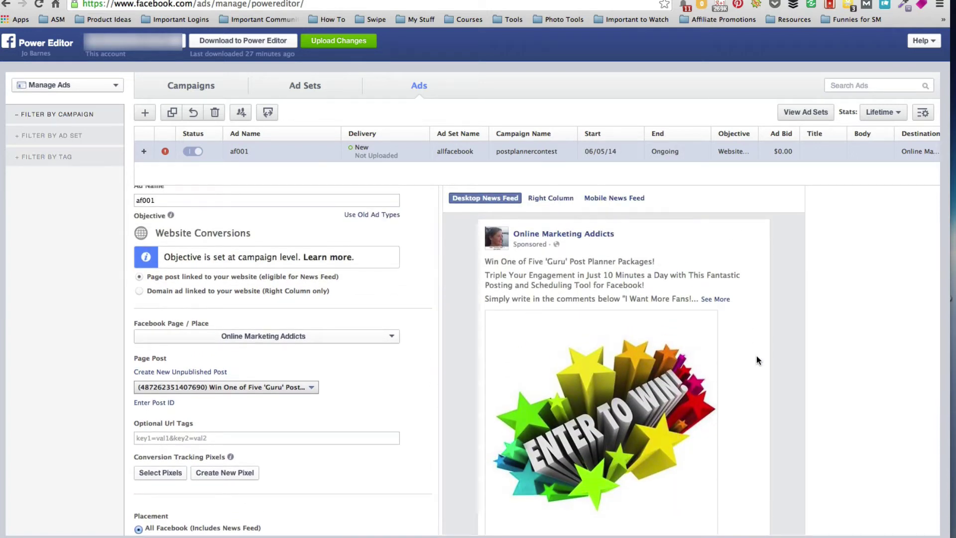
scroll(756, 356, "down", 3)
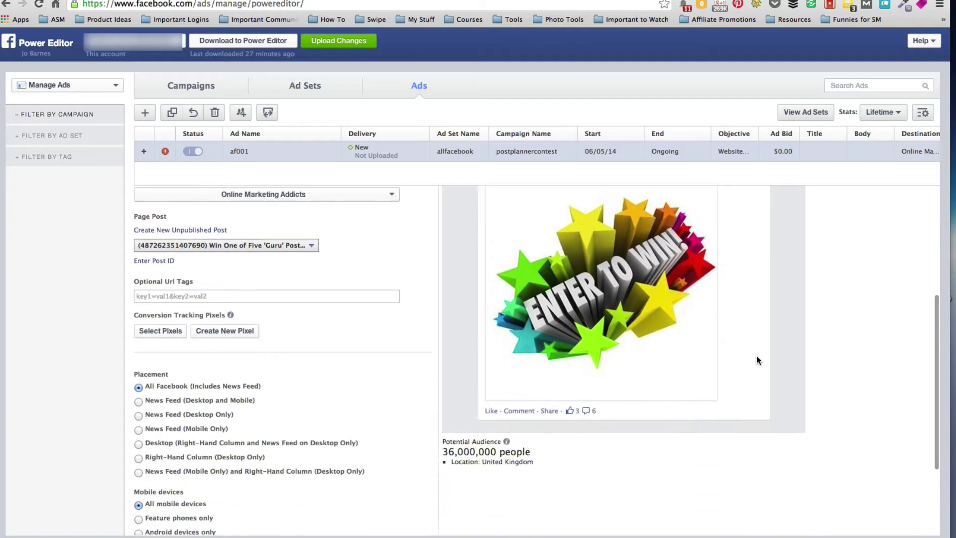
scroll(757, 355, "up", 1)
scroll(756, 356, "up", 5)
Compare right-column and News Feed previews, then restrict placement to News Feed (Desktop and Mobile).
left_click(552, 229)
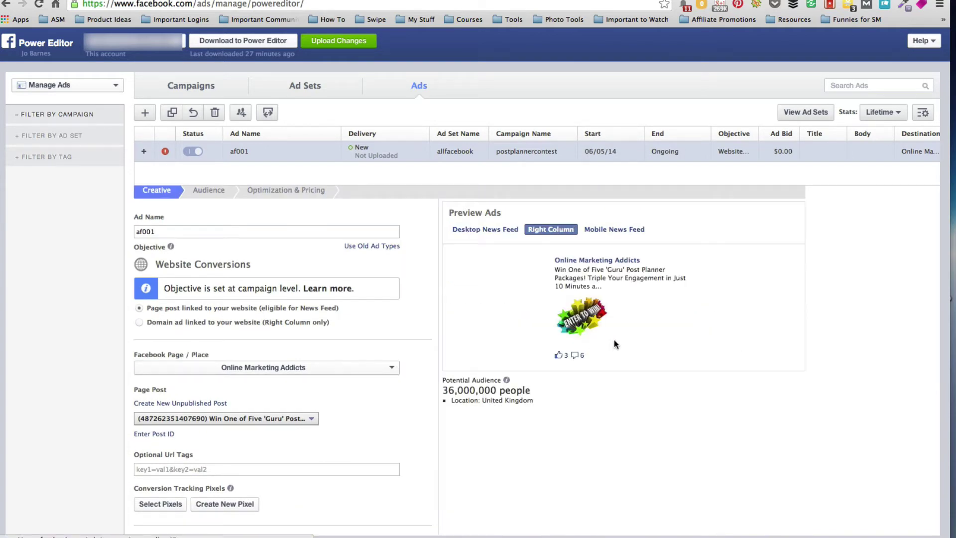
left_click(486, 230)
scroll(359, 436, "down", 6)
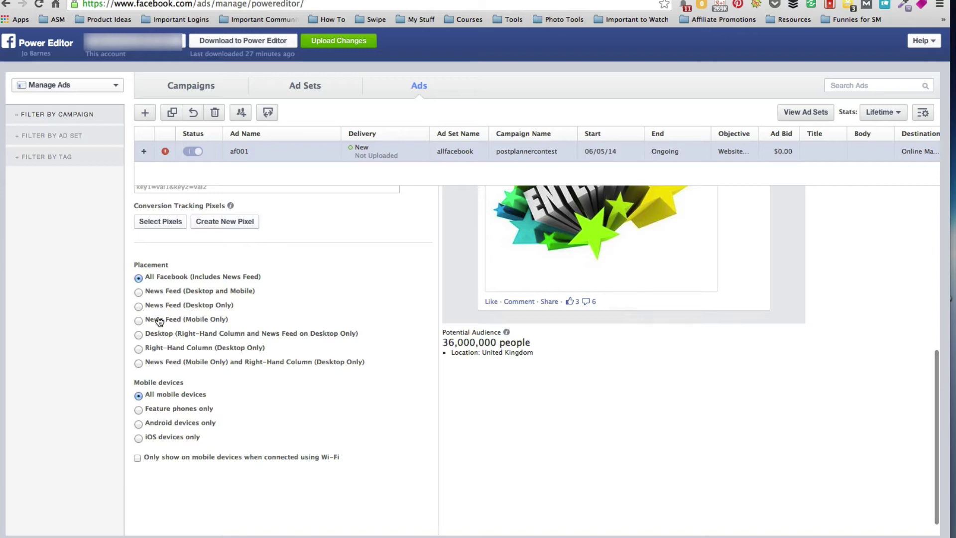
left_click(139, 292)
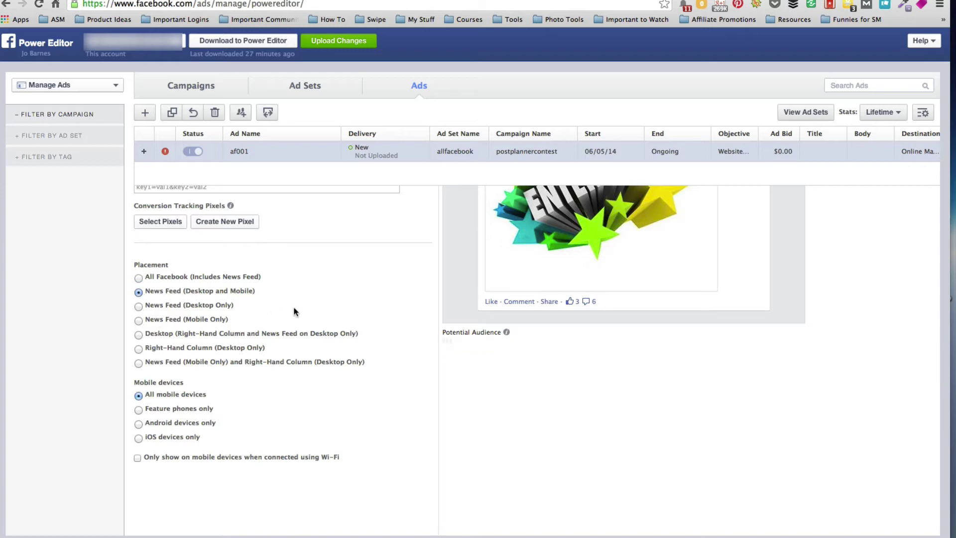
scroll(333, 321, "up", 4)
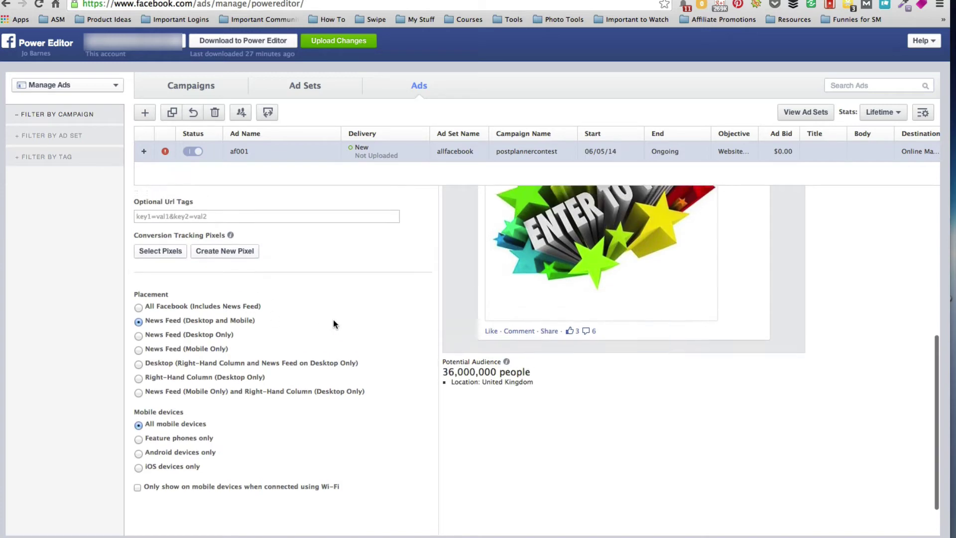
scroll(333, 322, "up", 3)
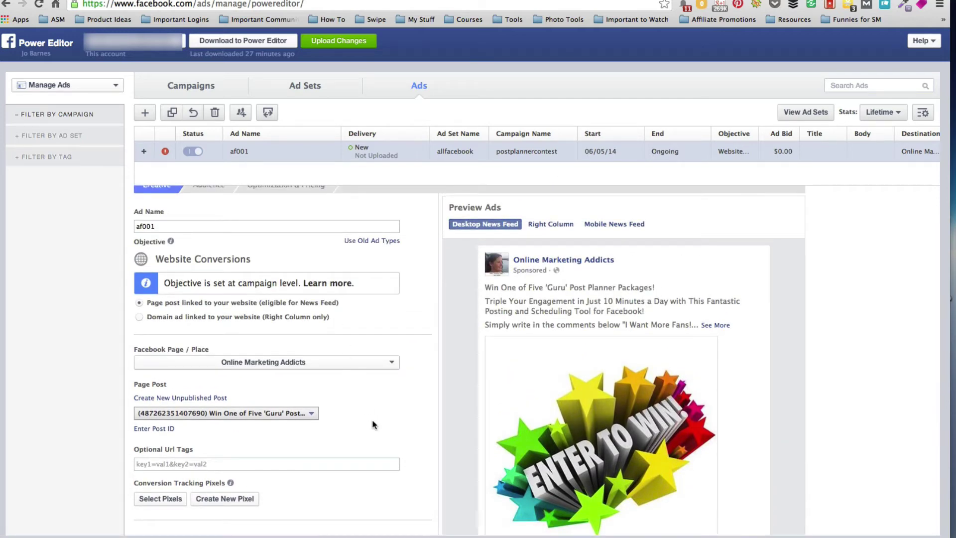
scroll(373, 424, "down", 3)
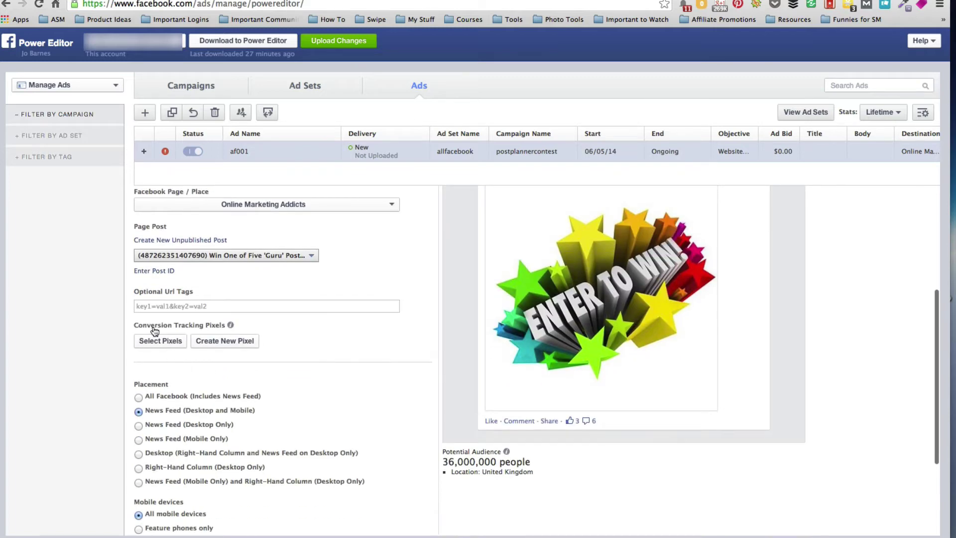
mouse_move(231, 326)
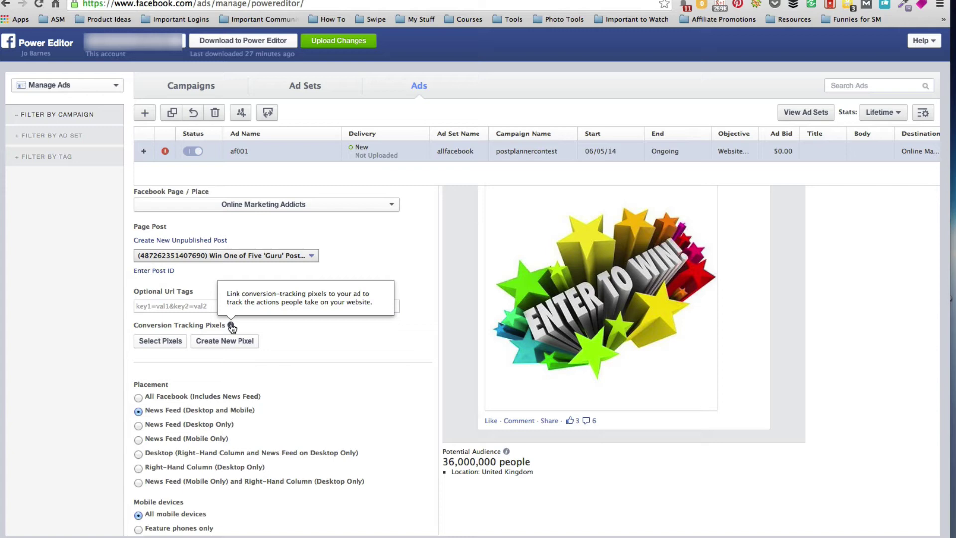
scroll(384, 276, "up", 5)
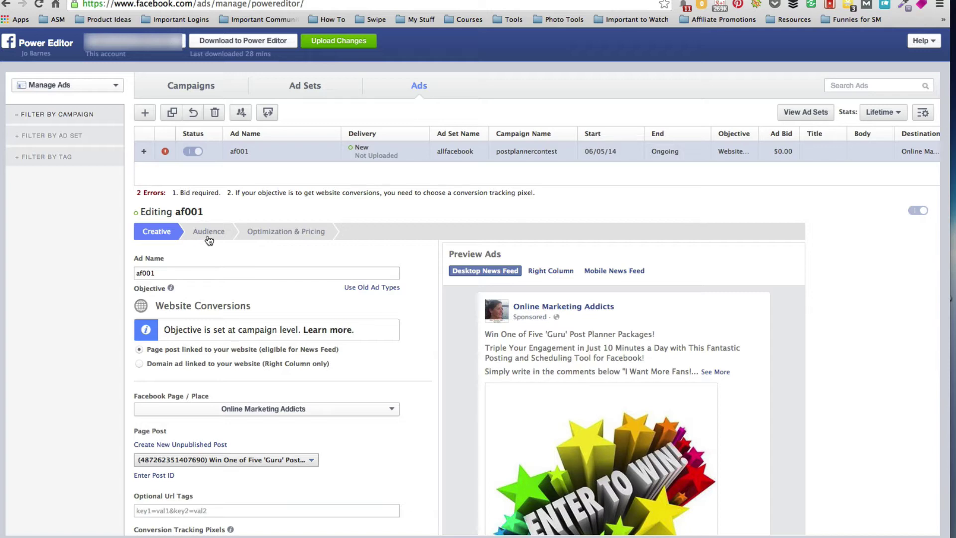
Add allfacebookcom as a targeted interest, narrowing the audience to 34,000 people.
left_click(218, 235)
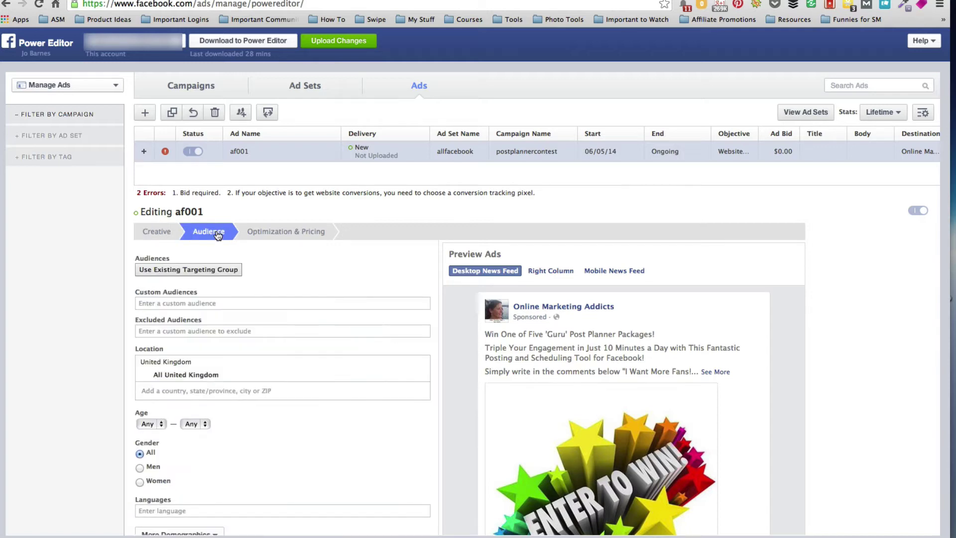
scroll(329, 288, "down", 5)
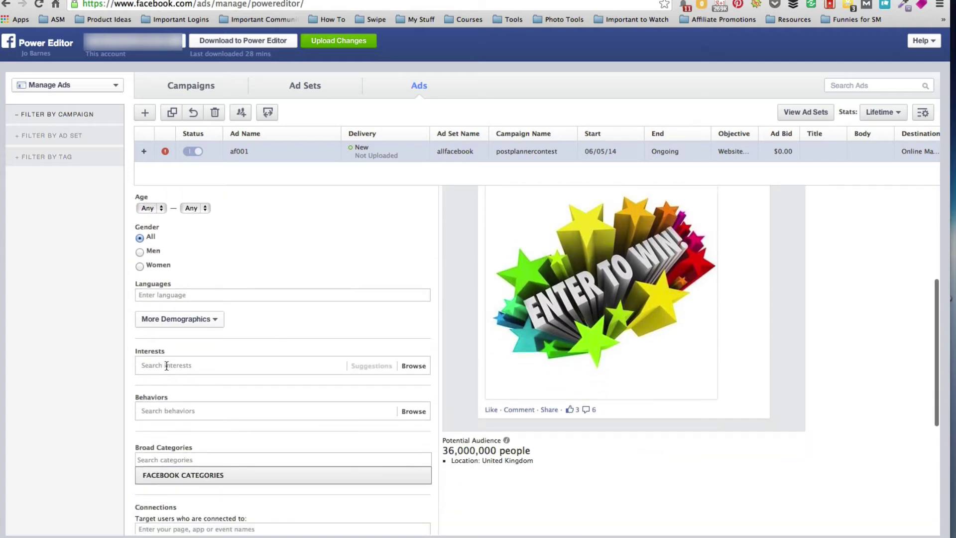
left_click(166, 365)
type("allfacebook")
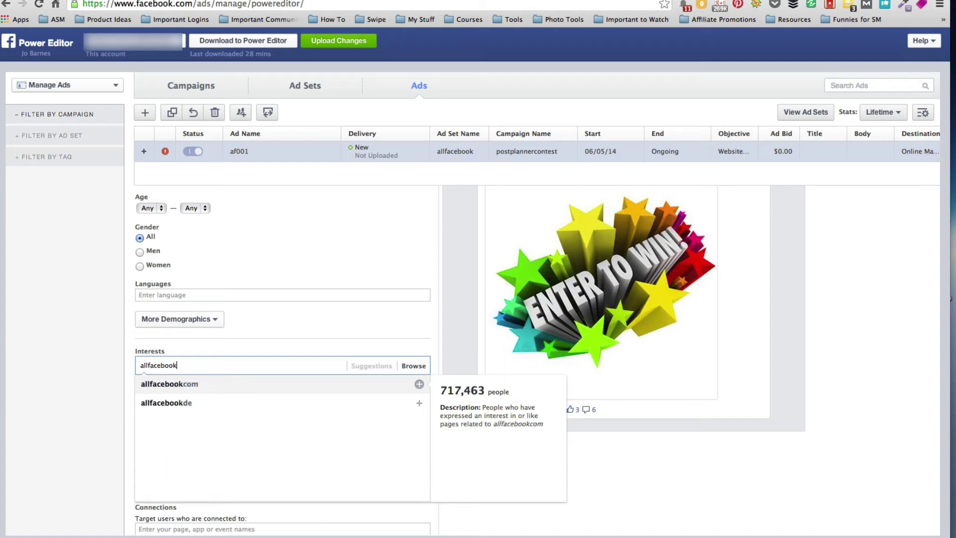
left_click(174, 385)
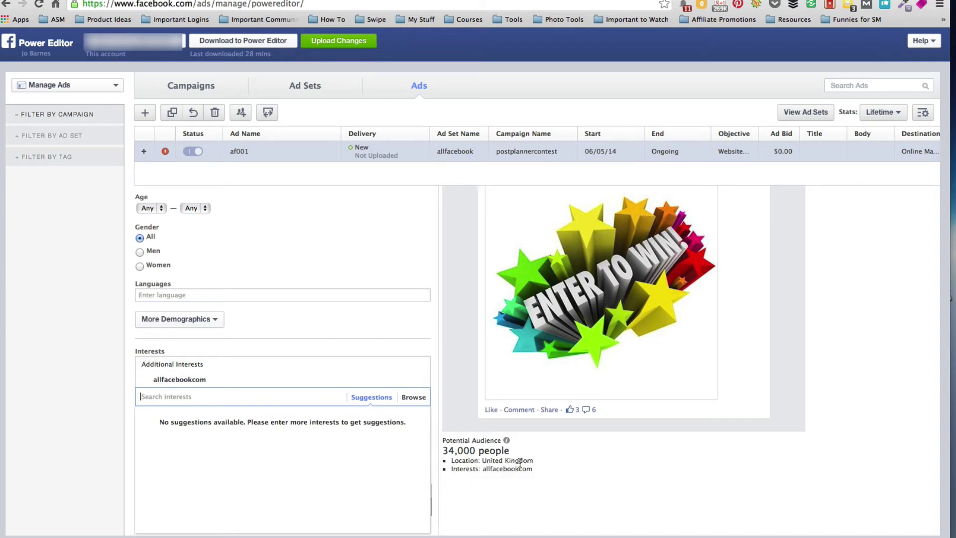
Add United States and Australia as locations, raising potential audience to 240,000 people.
scroll(370, 360, "up", 4)
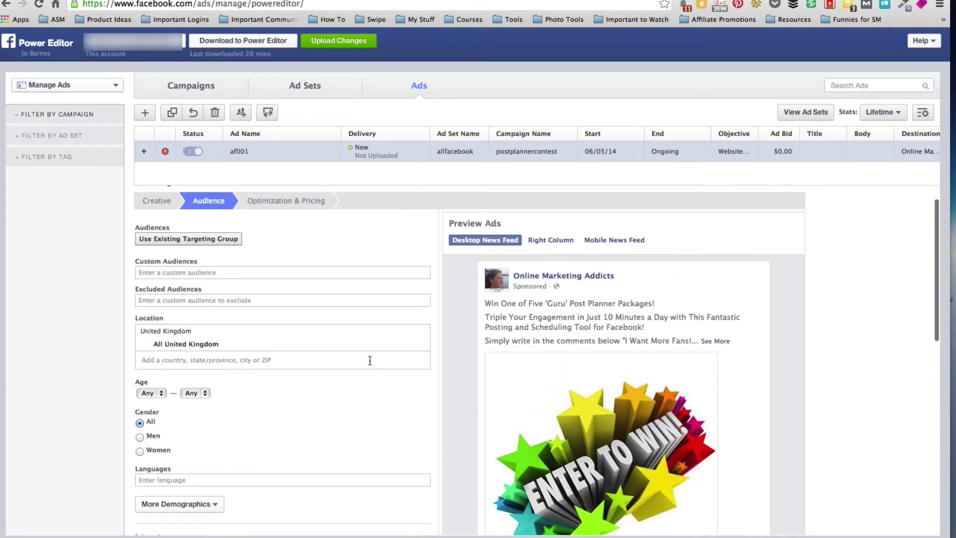
scroll(370, 360, "up", 1)
left_click(200, 381)
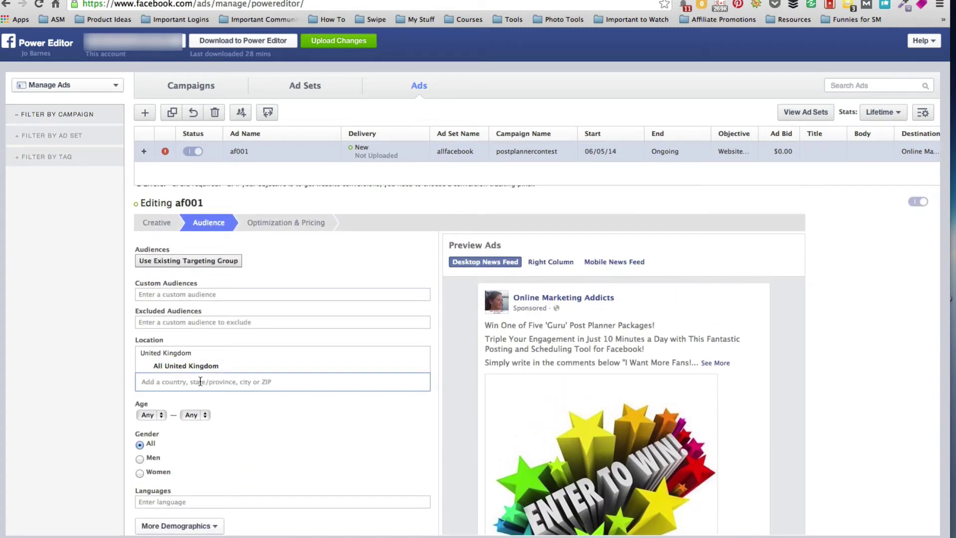
type("United States")
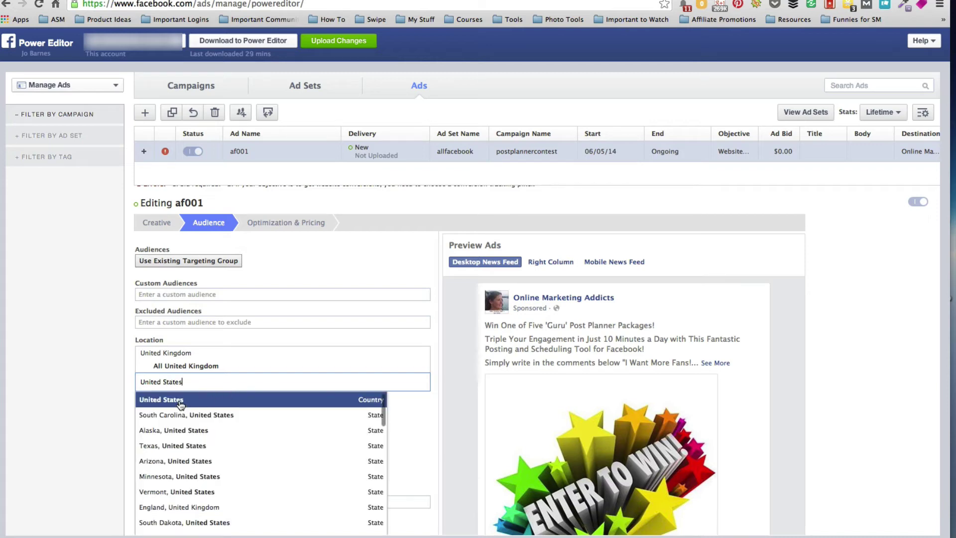
key("Return")
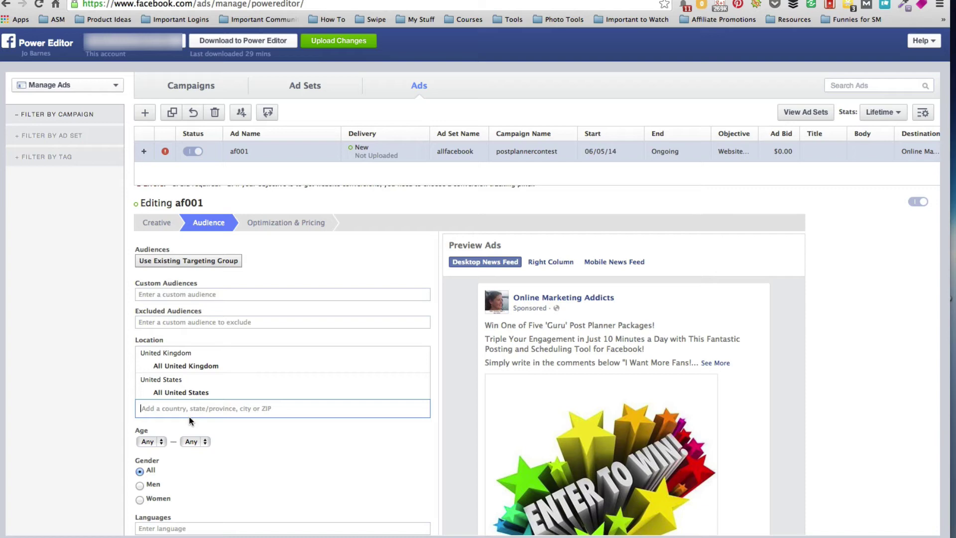
type("Australia")
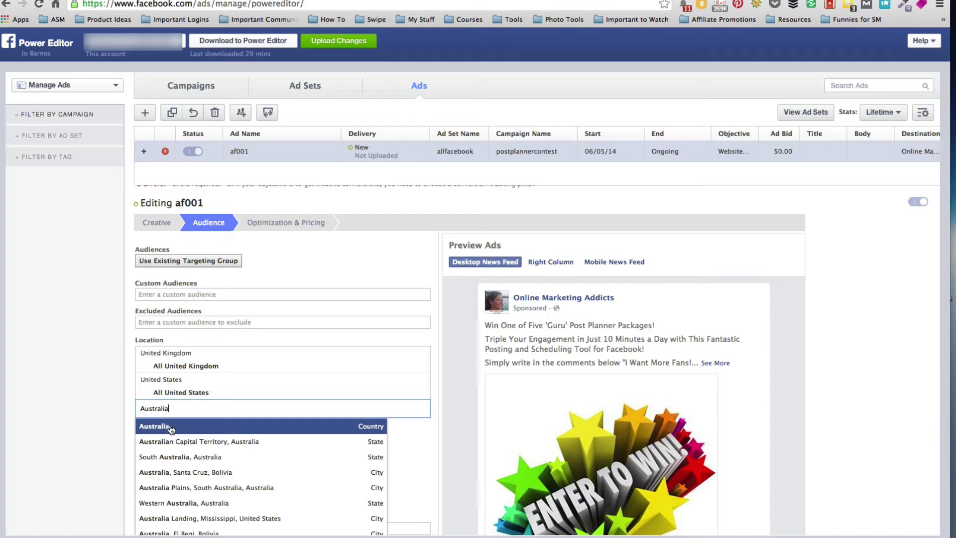
left_click(169, 426)
scroll(342, 447, "down", 5)
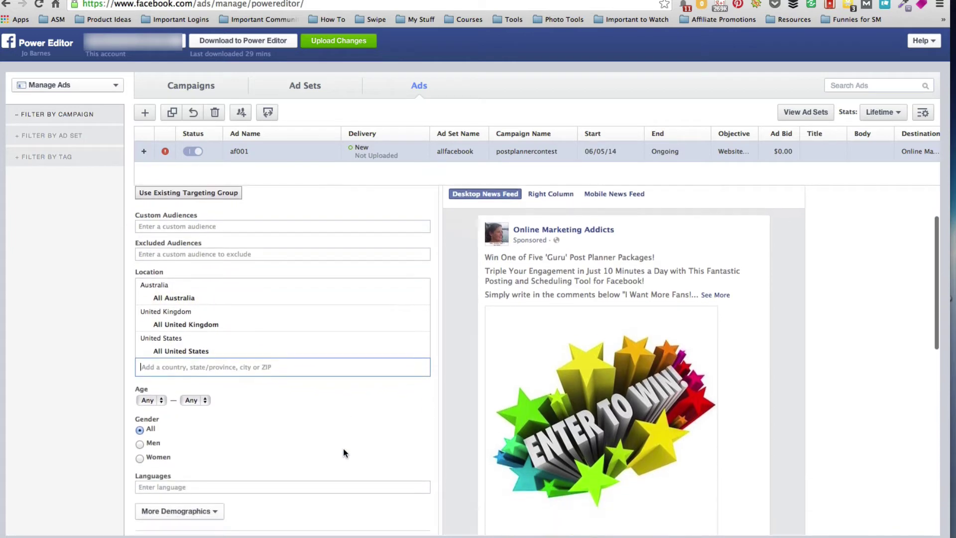
Set the minimum age to 25, trimming potential audience to 134,000 people.
left_click(161, 315)
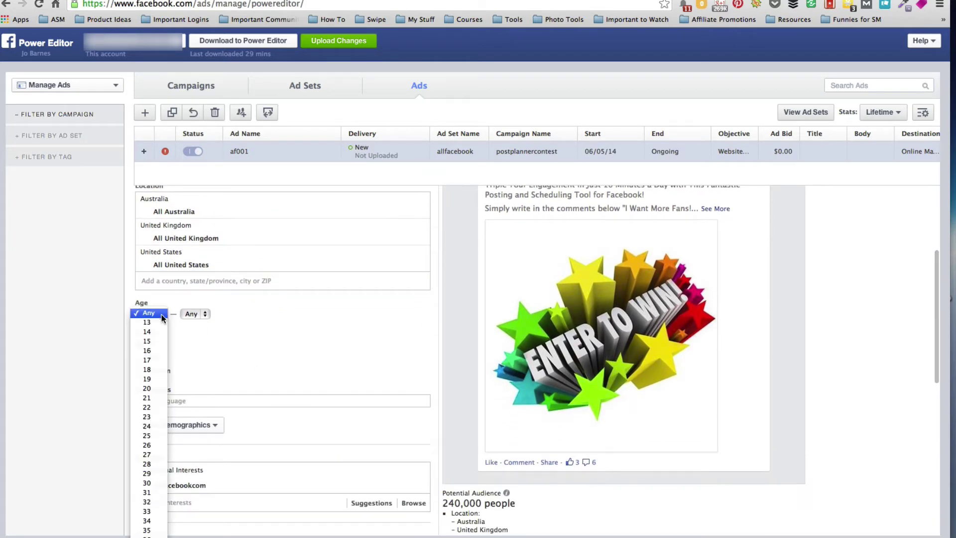
left_click(152, 437)
scroll(326, 365, "down", 4)
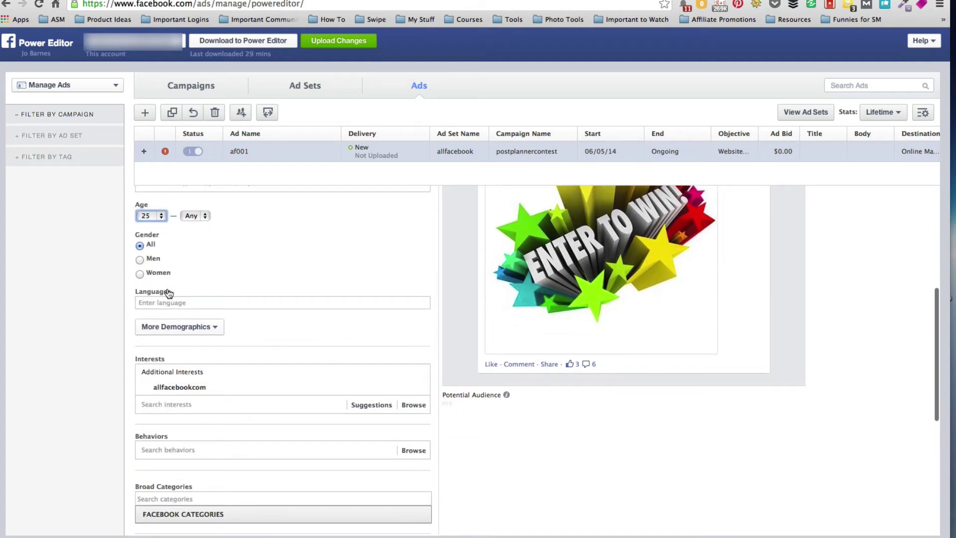
scroll(280, 344, "down", 1)
scroll(280, 342, "down", 2)
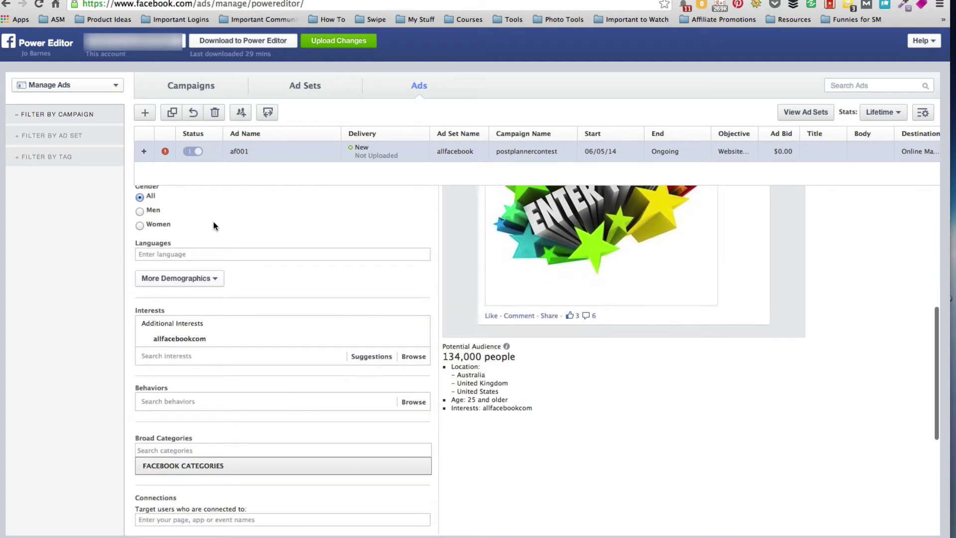
Browse the More Demographics and Connections options without adding any.
left_click(214, 279)
left_click(273, 293)
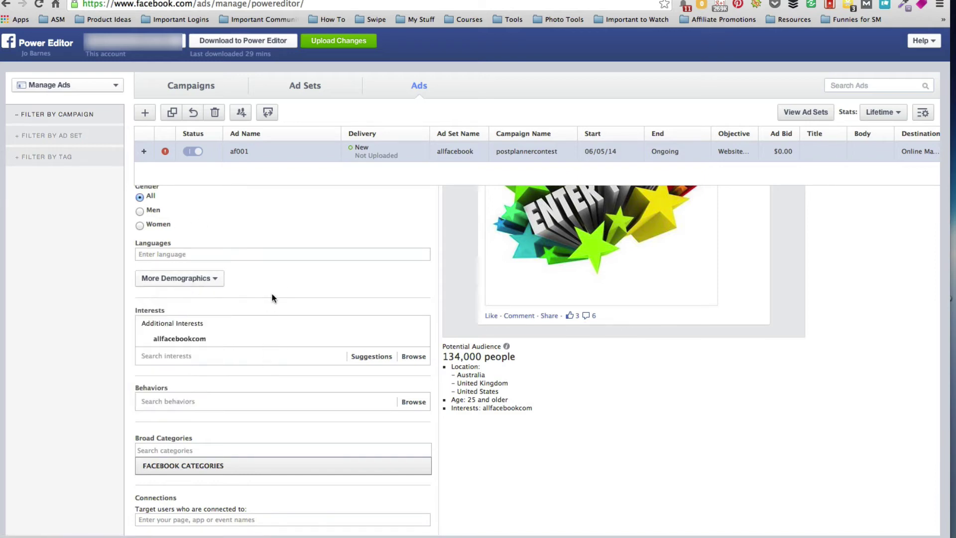
scroll(292, 360, "down", 6)
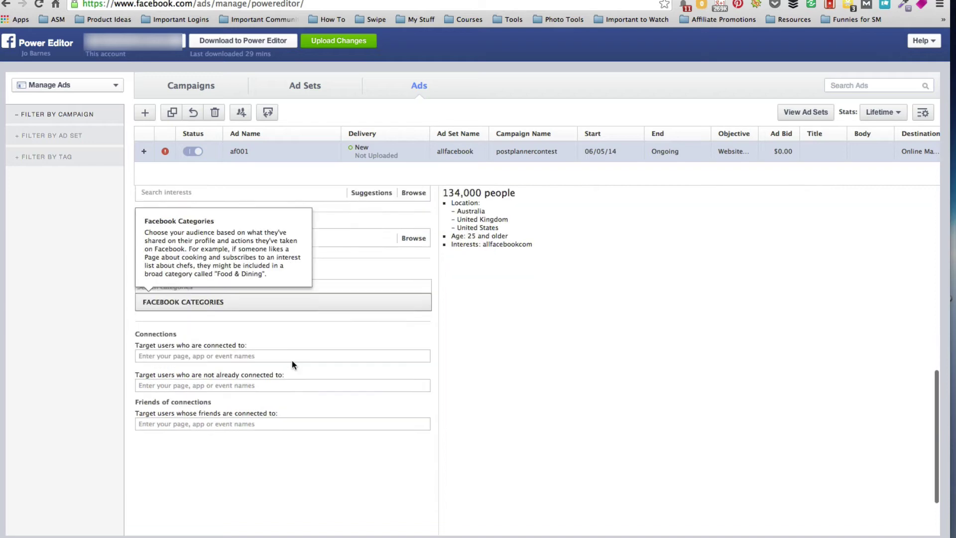
scroll(292, 359, "up", 8)
scroll(292, 360, "down", 4)
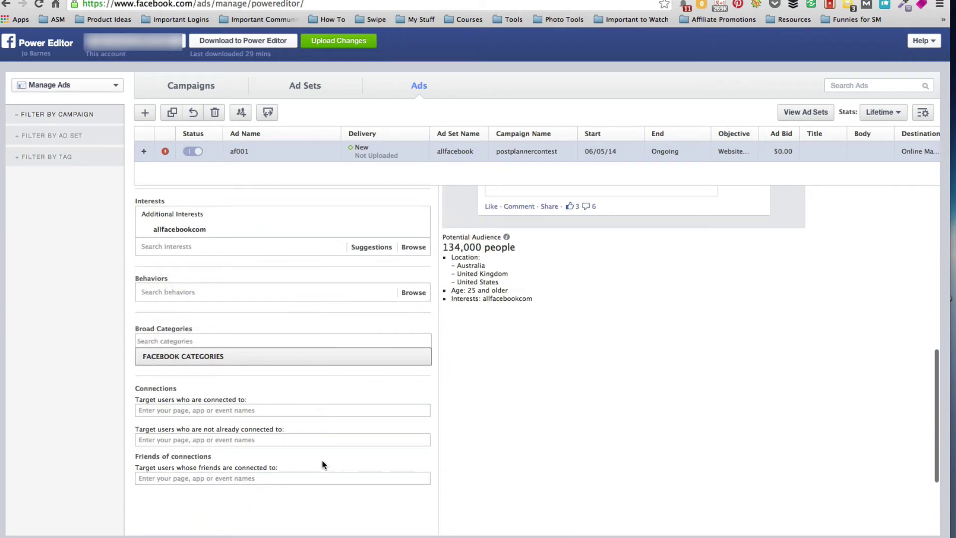
scroll(416, 420, "up", 5)
scroll(415, 420, "up", 3)
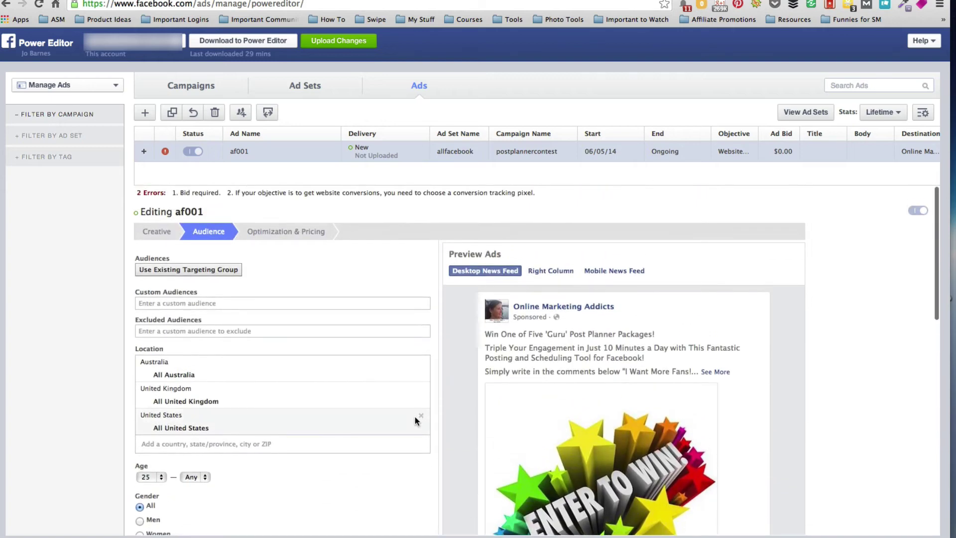
scroll(415, 419, "down", 6)
scroll(414, 417, "down", 3)
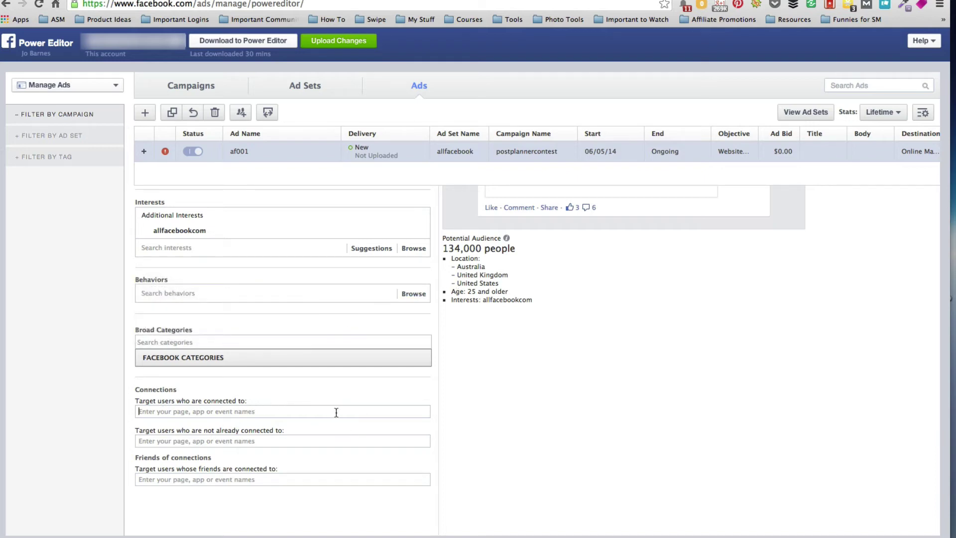
scroll(453, 397, "up", 10)
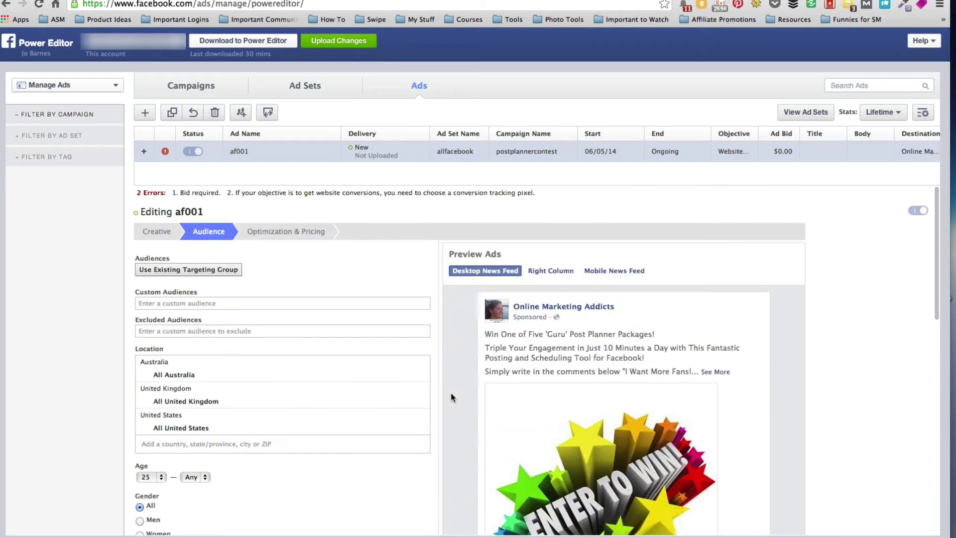
Set ad af001's pricing to Optimized CPM, keeping the recommended default bids.
left_click(286, 234)
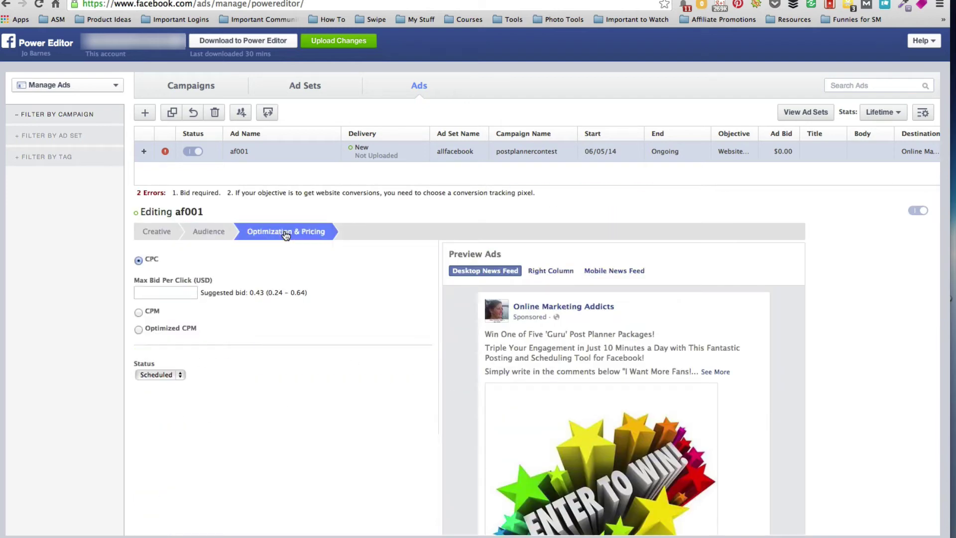
left_click(139, 329)
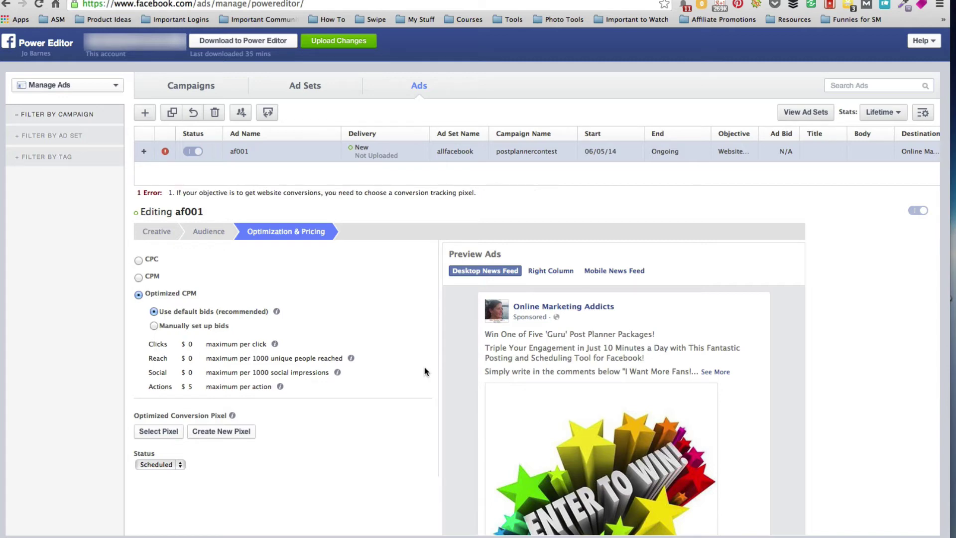
scroll(424, 367, "down", 2)
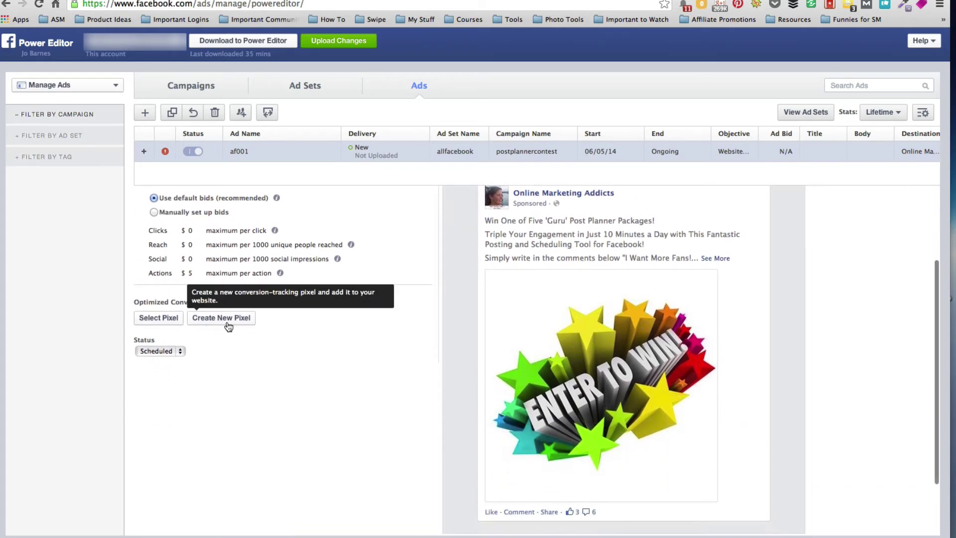
From Conversion Tracking, create a Leads pixel named 'postplannercontestleads' to show its code.
left_click(117, 86)
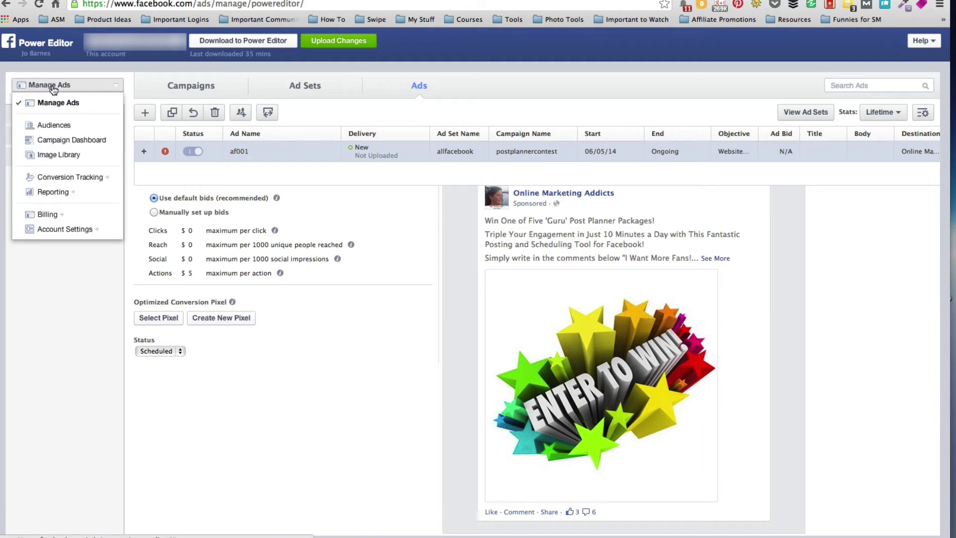
left_click(60, 181)
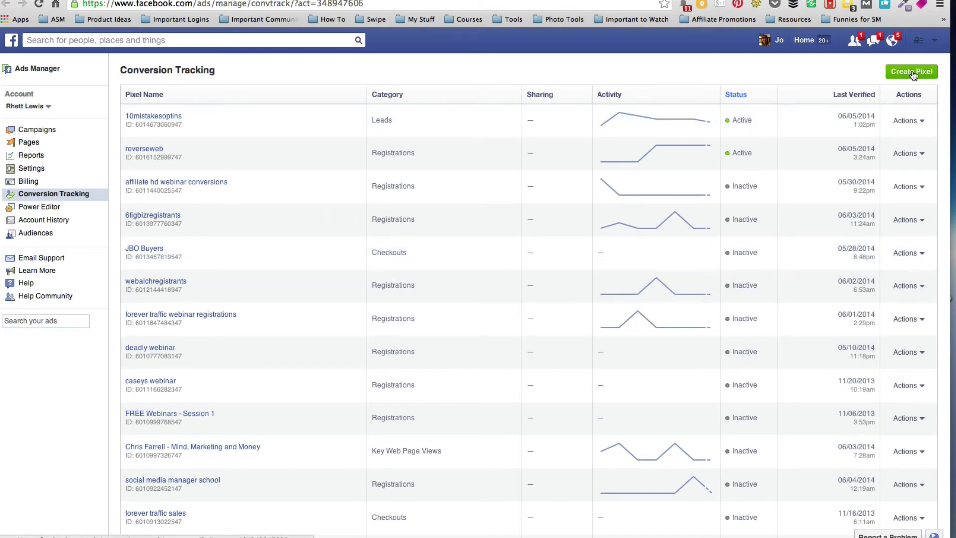
left_click(912, 72)
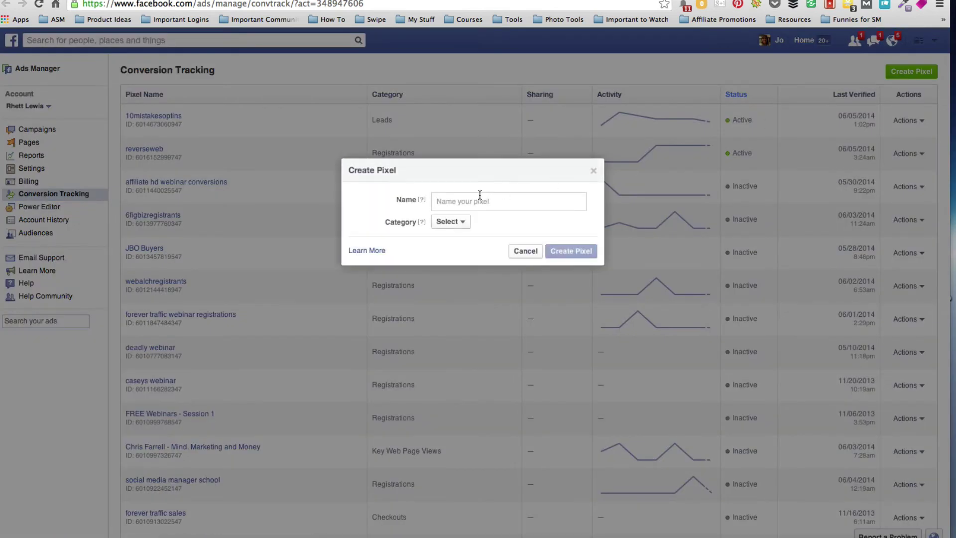
left_click(476, 196)
type("postpl")
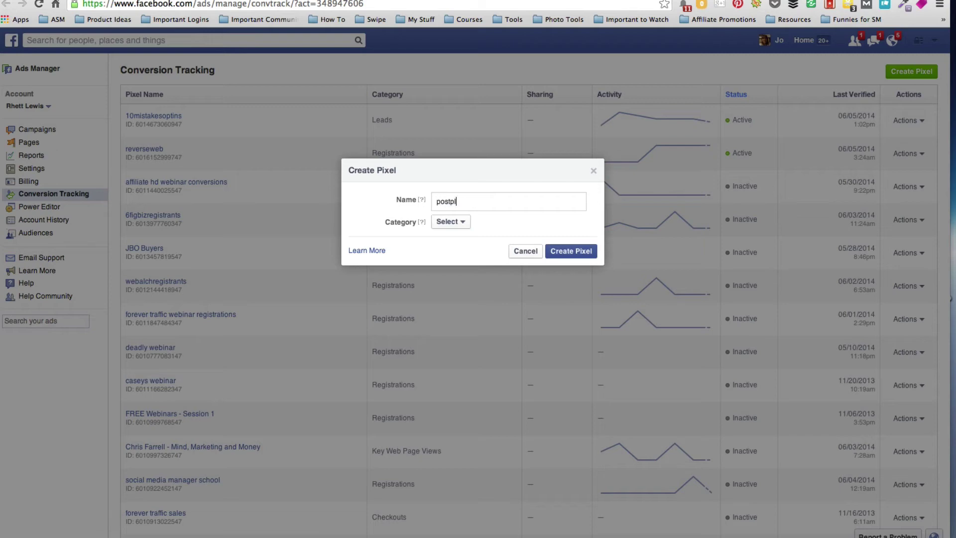
type("annercontestleads")
left_click(462, 223)
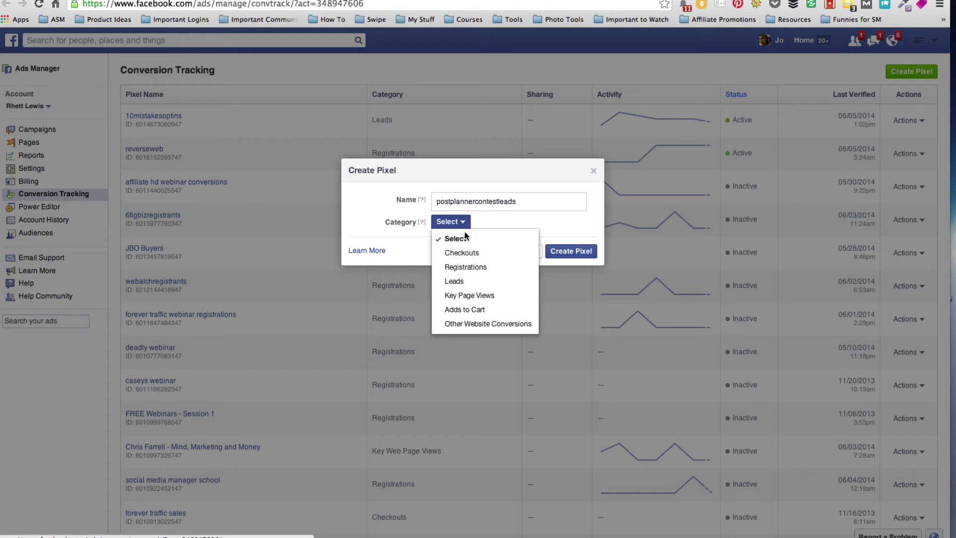
left_click(460, 287)
left_click(576, 254)
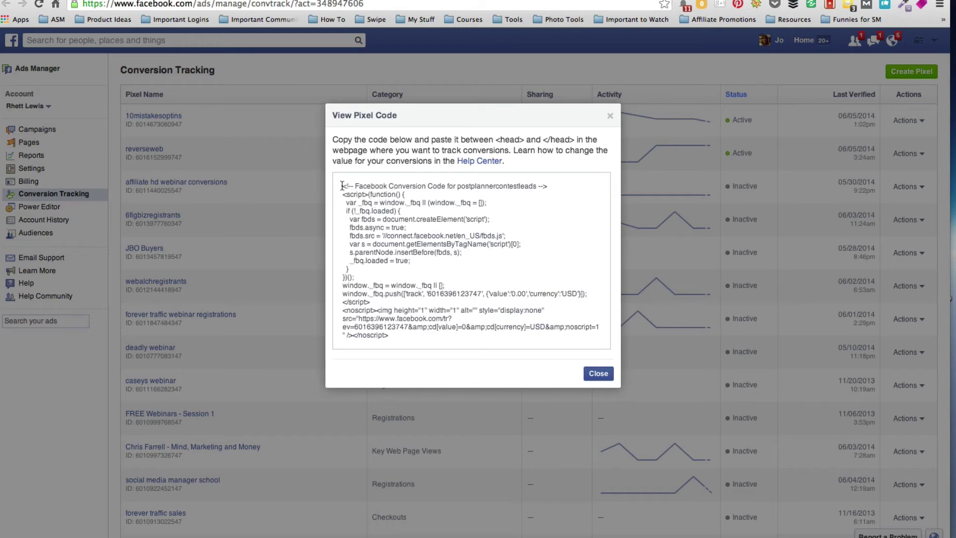
Select and copy all of the postplannercontestleads pixel code.
left_click_drag(342, 186, 410, 357)
key("super+c")
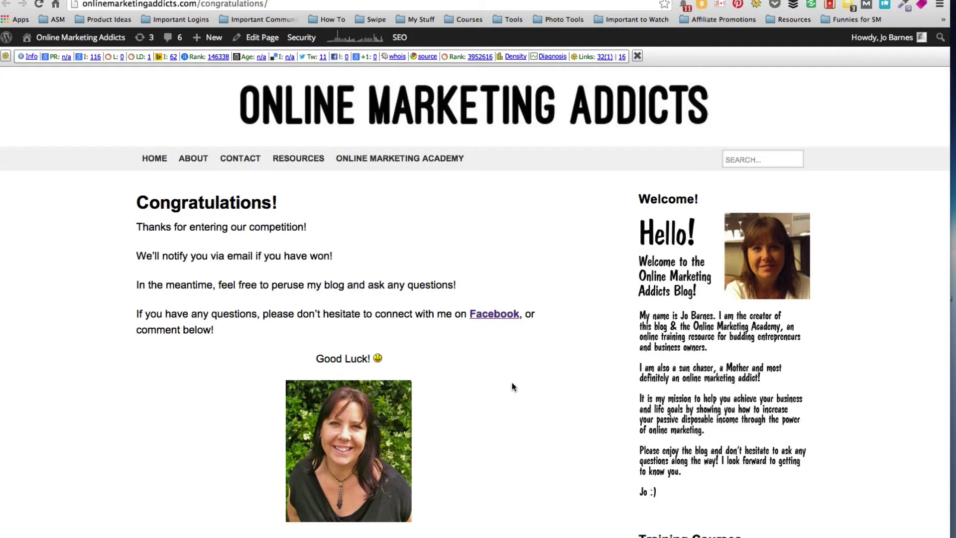
Preview the live Congratulations page, then return to its Edit Page code view.
scroll(513, 387, "down", 3)
scroll(513, 387, "up", 3)
scroll(513, 387, "down", 1)
scroll(316, 295, "up", 1)
scroll(316, 295, "down", 1)
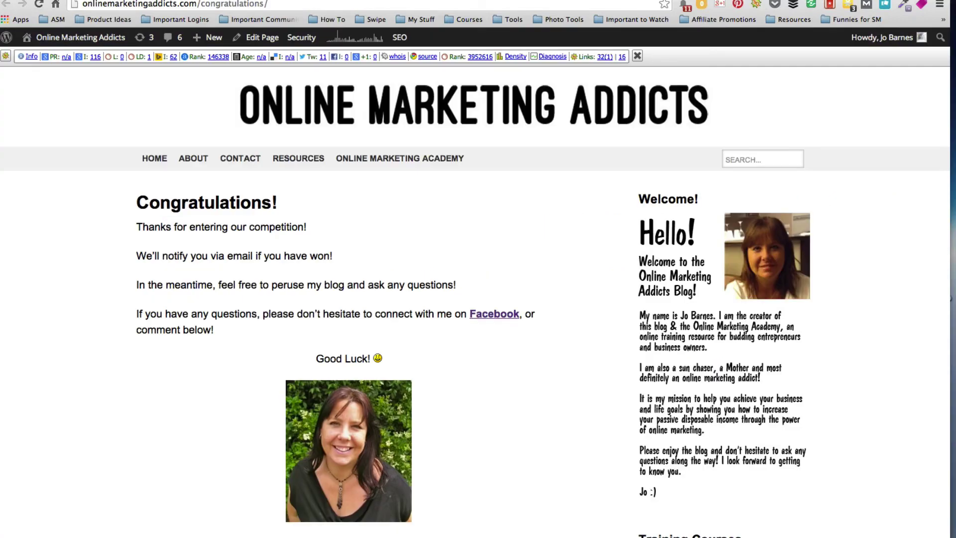
left_click(383, 119)
key("alt+Left")
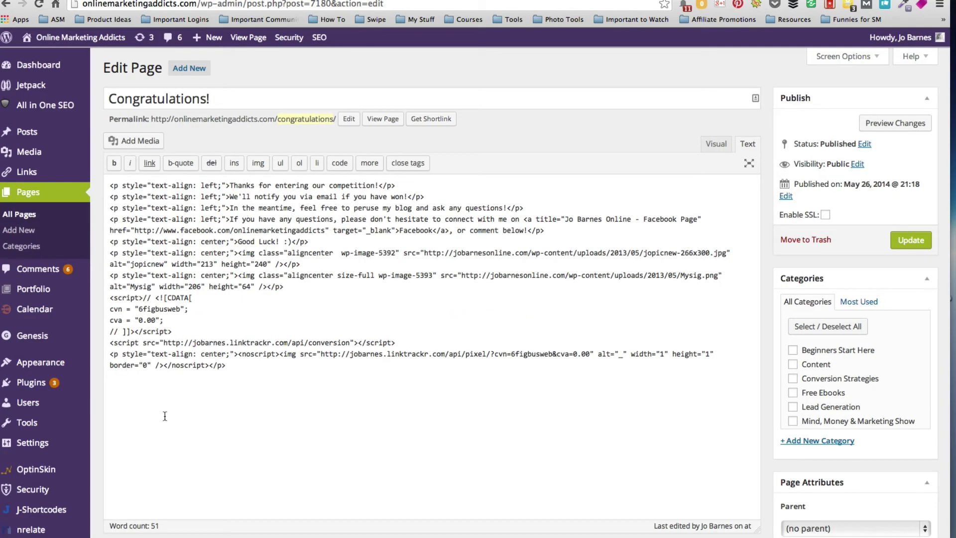
Paste the pixel code below the existing page code and update the page.
left_click(146, 428)
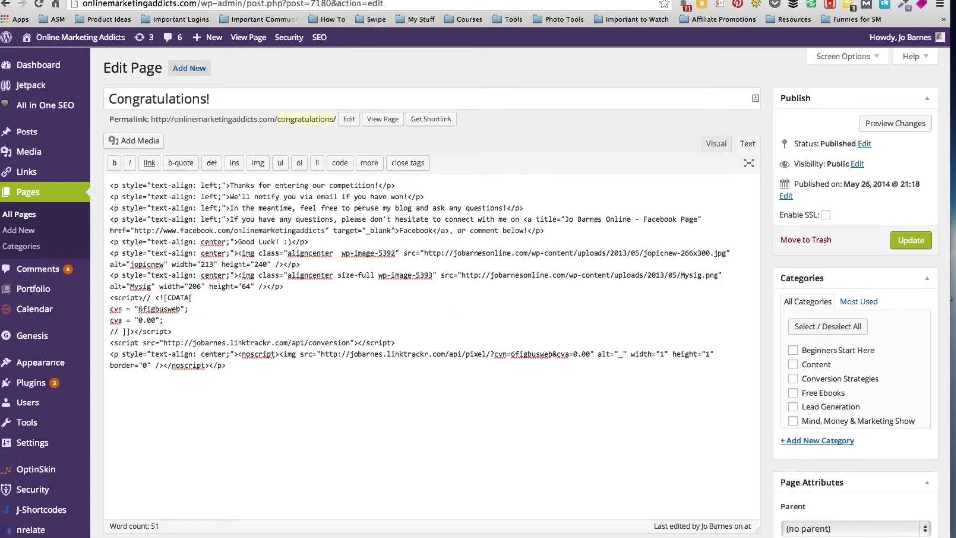
key("super+v")
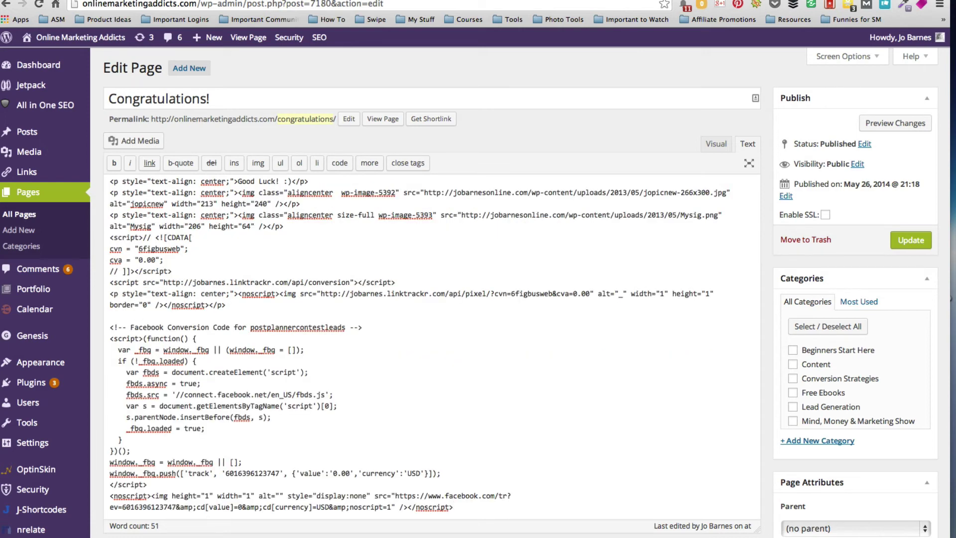
left_click(909, 245)
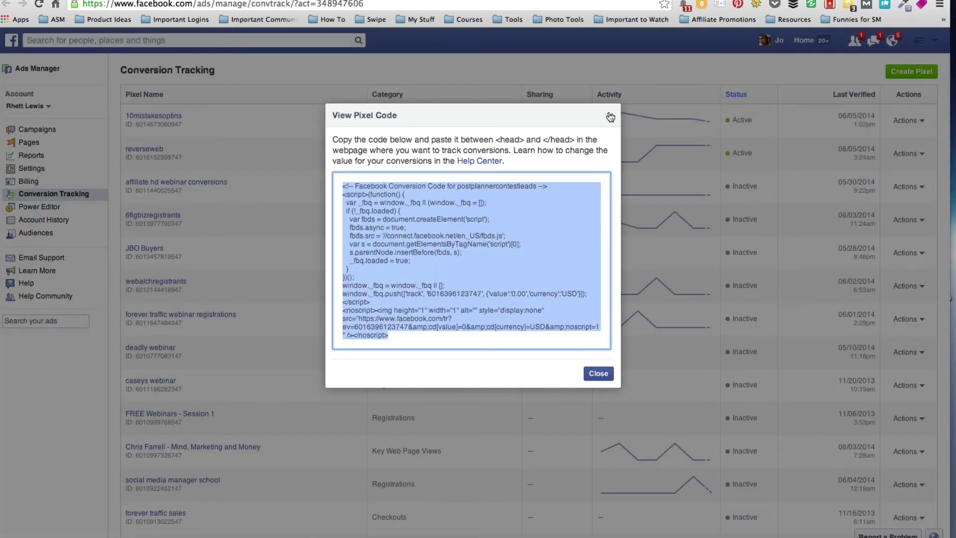
Close the View Pixel Code window in Ads Manager.
left_click(607, 113)
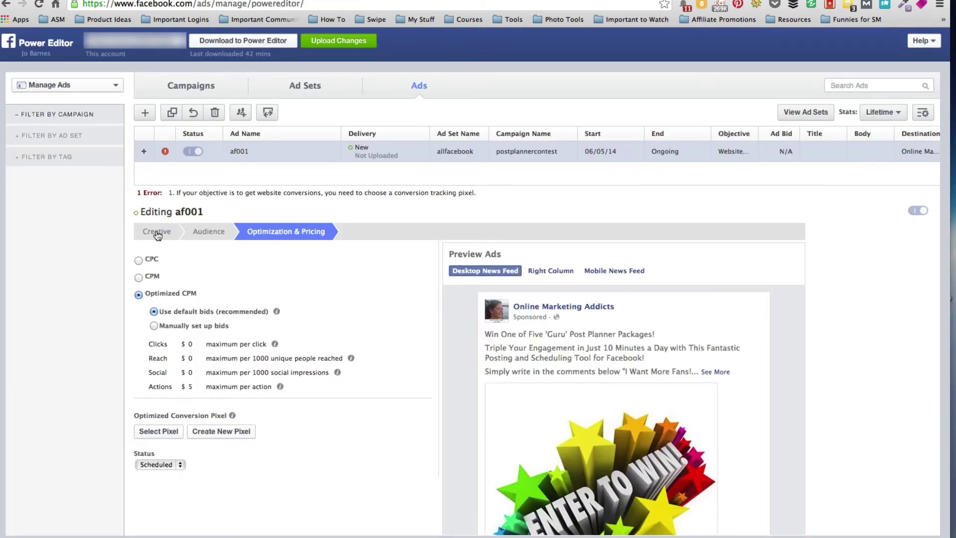
In af001's Creative settings, select the postplannercontestleads conversion-tracking pixel.
left_click(157, 232)
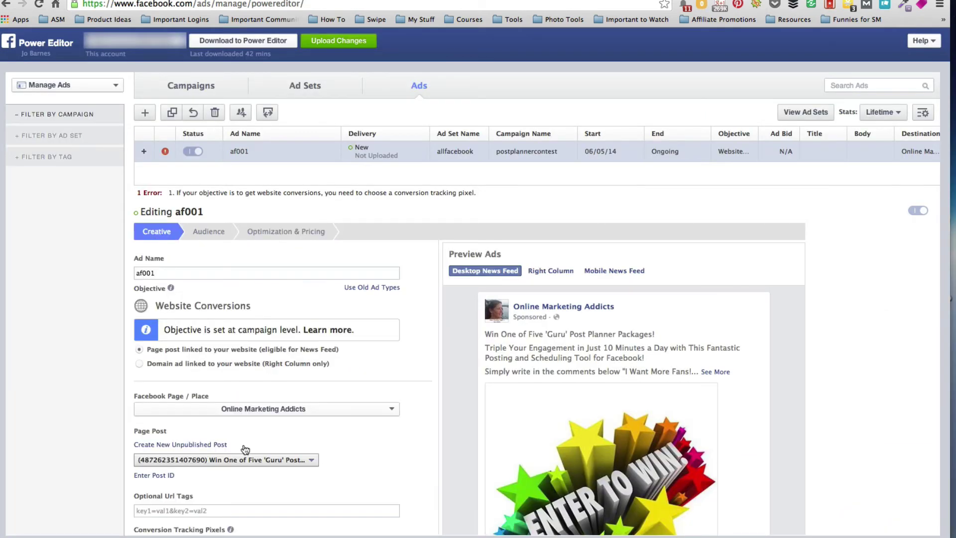
scroll(244, 444, "down", 5)
left_click(159, 310)
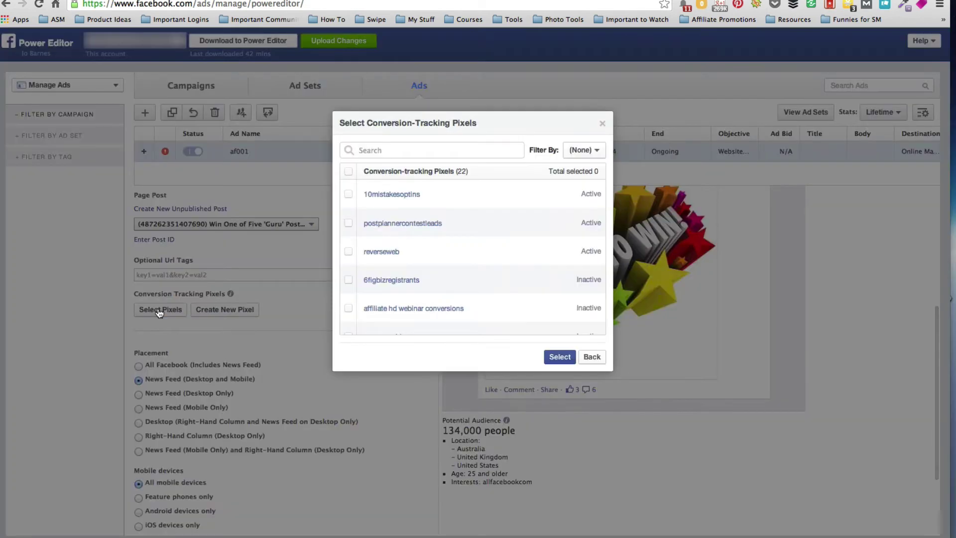
left_click(349, 225)
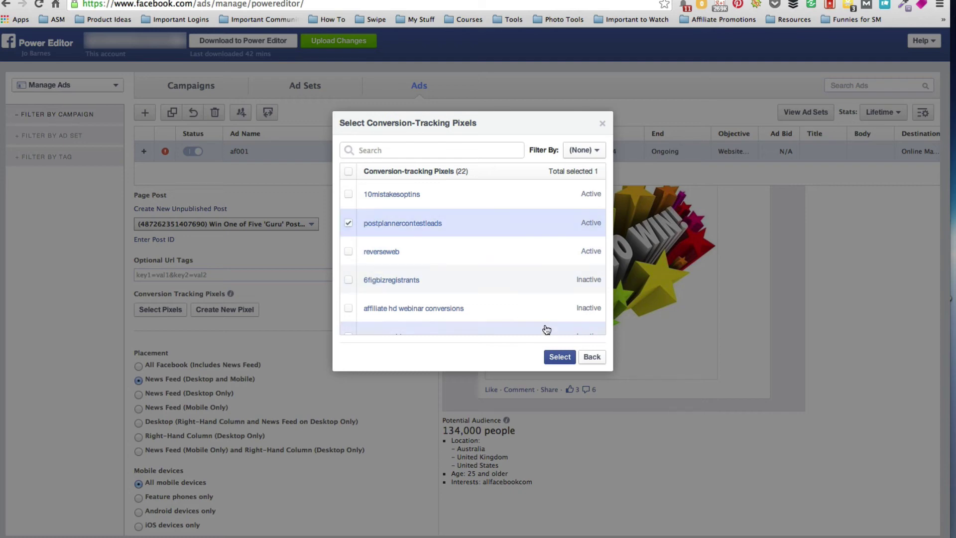
left_click(559, 356)
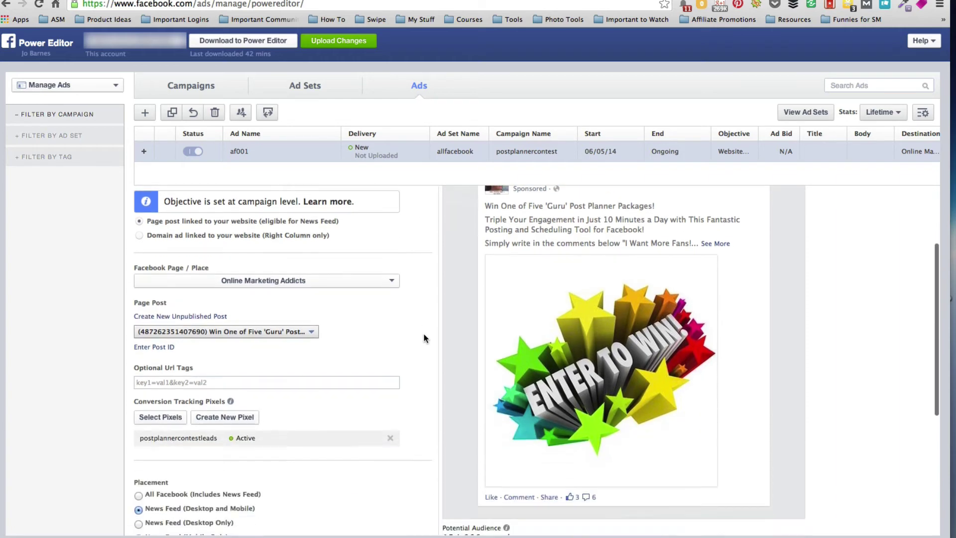
scroll(423, 338, "down", 1)
scroll(424, 338, "up", 5)
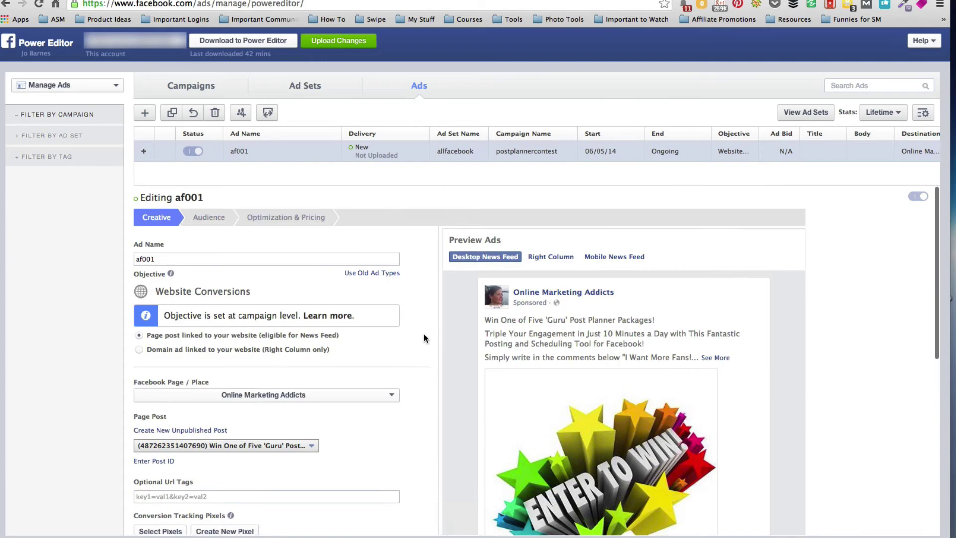
Upload the af001 ad changes and dismiss the Upload Complete notice.
left_click(340, 43)
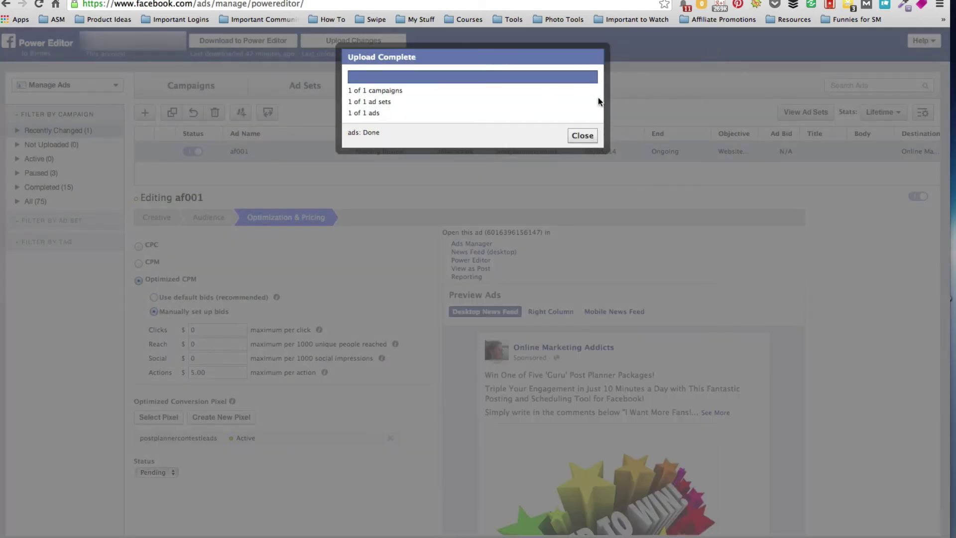
left_click(582, 136)
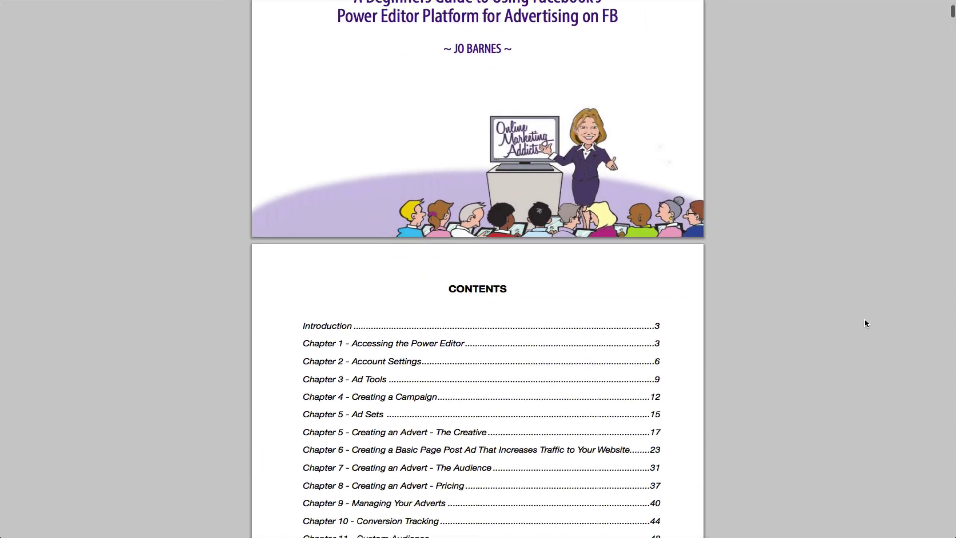
Scroll through the ebook from page 32 to page 64's split-testing tips.
scroll(865, 323, "down", 6)
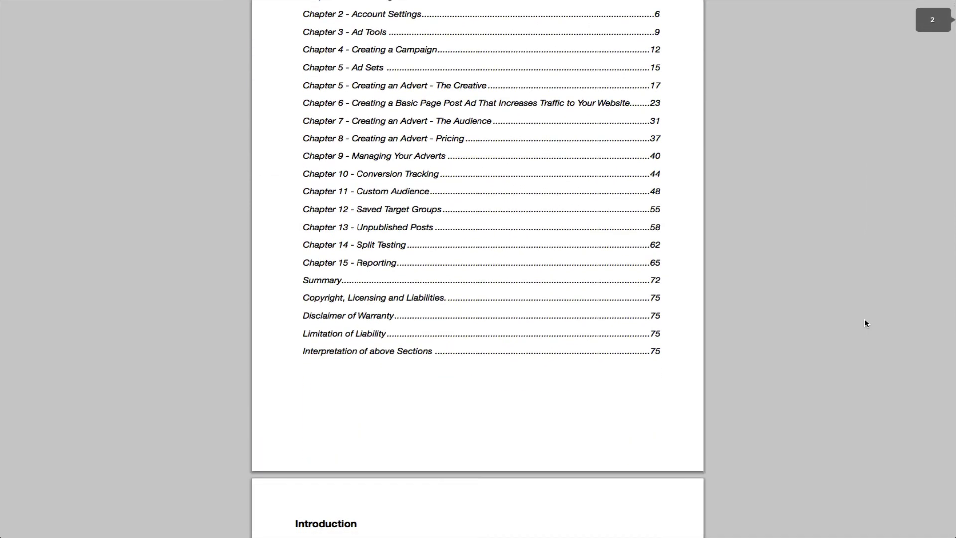
scroll(865, 323, "down", 10)
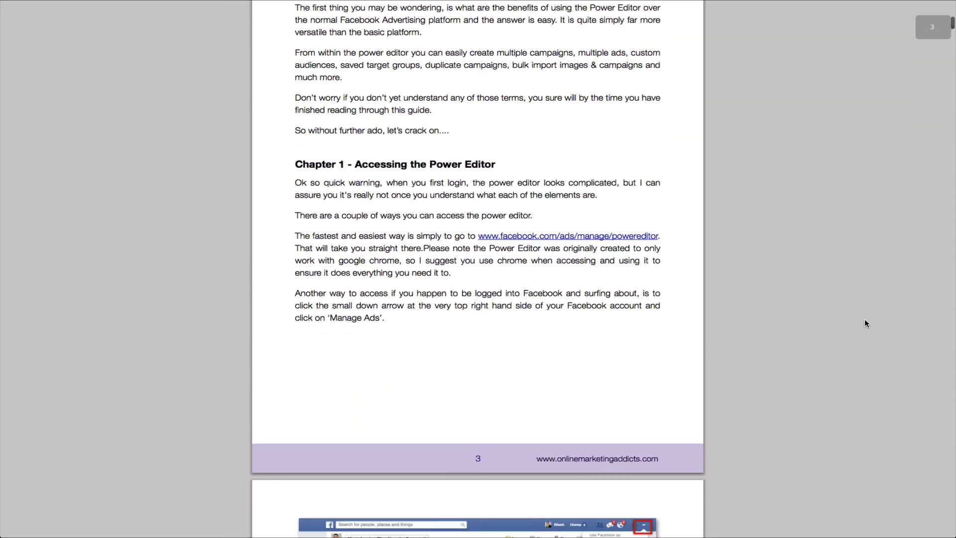
scroll(864, 323, "down", 8)
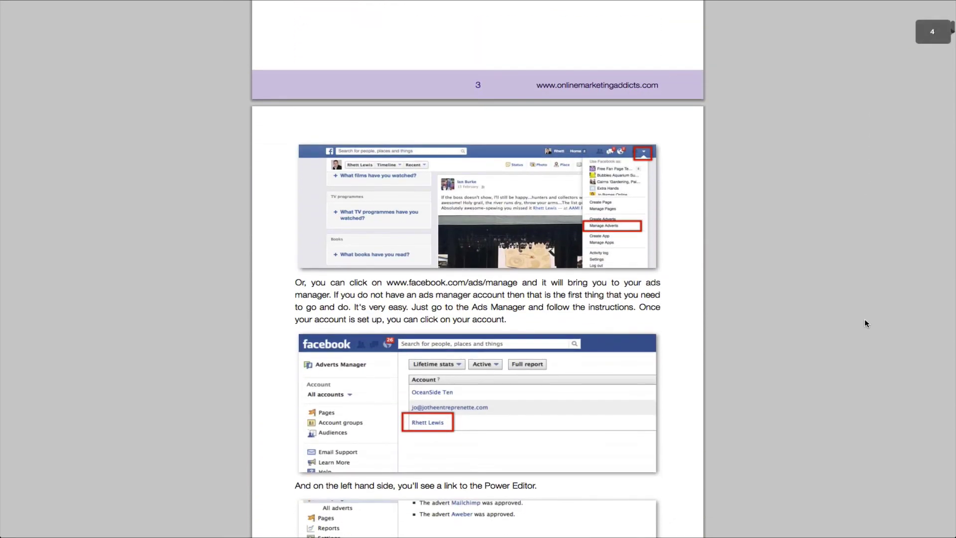
scroll(864, 323, "down", 8)
scroll(865, 323, "down", 9)
scroll(865, 323, "down", 20)
scroll(865, 323, "down", 10)
scroll(864, 323, "down", 6)
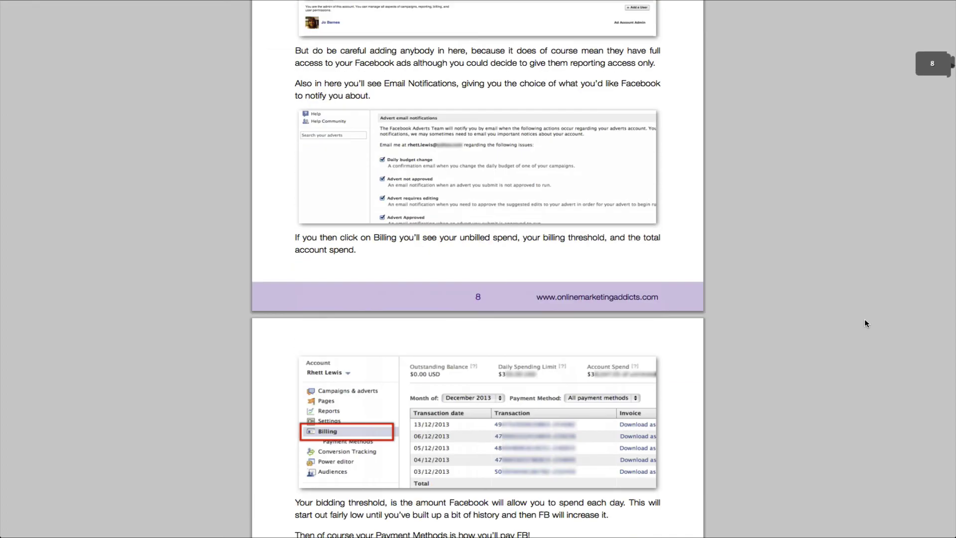
scroll(857, 371, "down", 20)
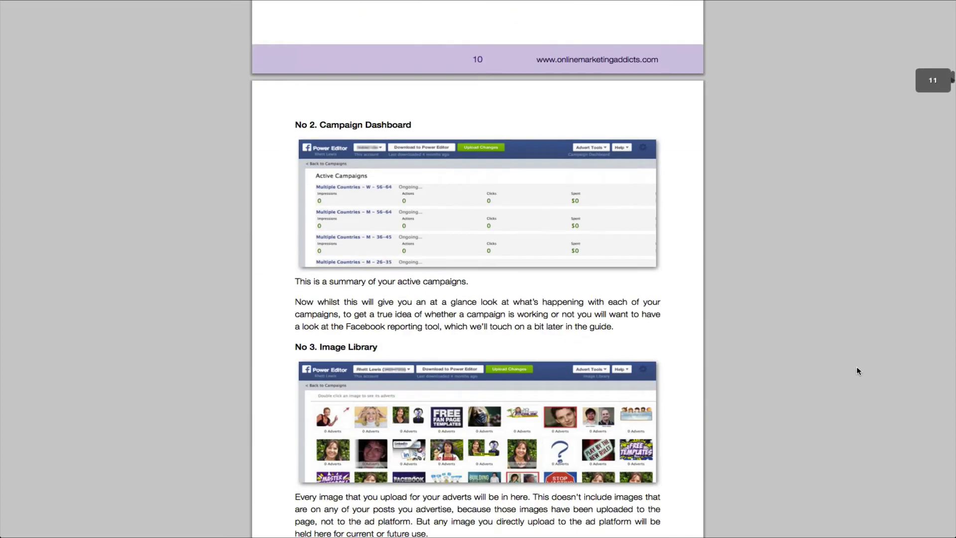
scroll(857, 371, "down", 17)
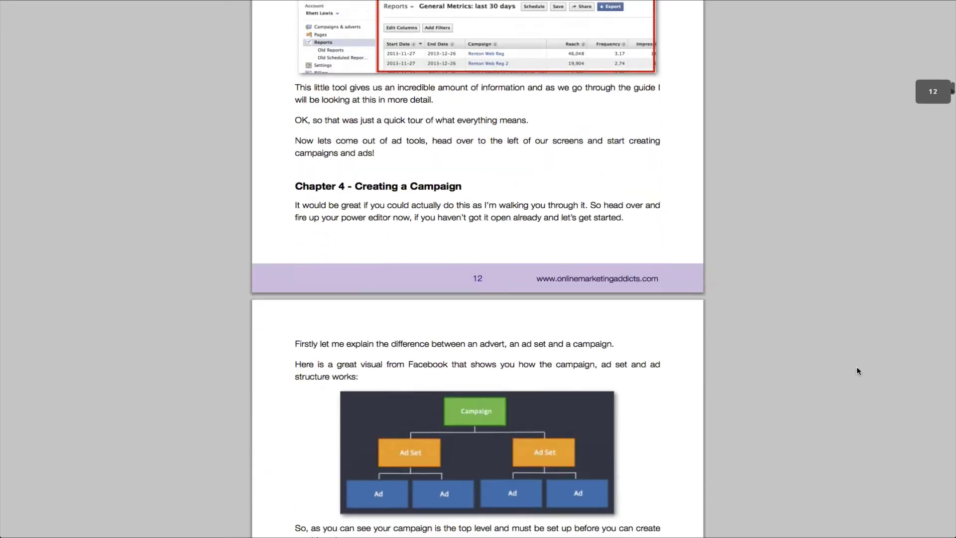
scroll(857, 371, "down", 15)
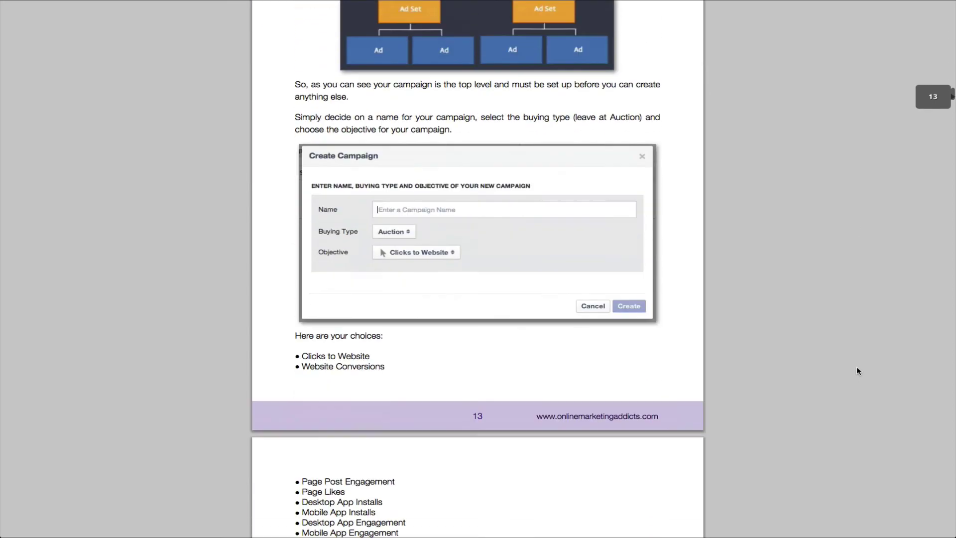
scroll(857, 371, "down", 20)
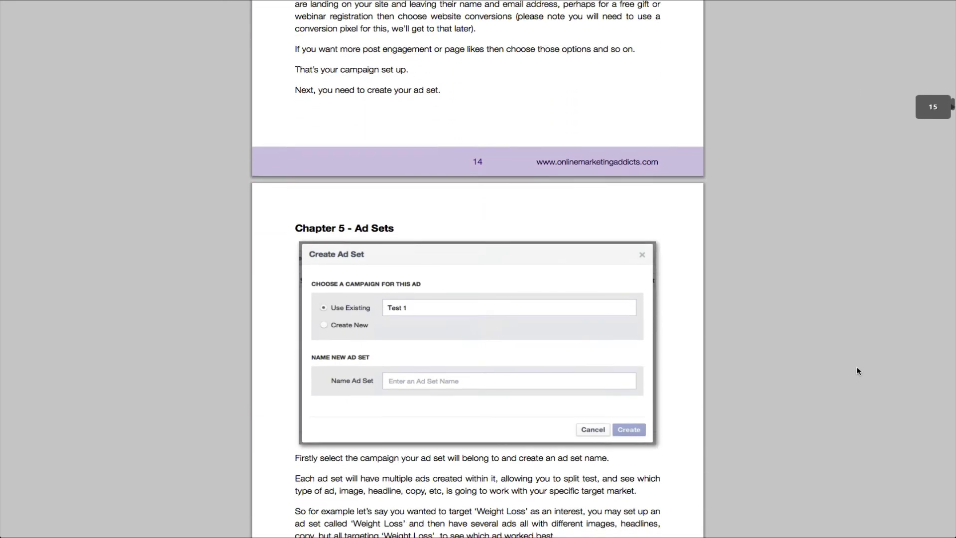
scroll(857, 371, "down", 18)
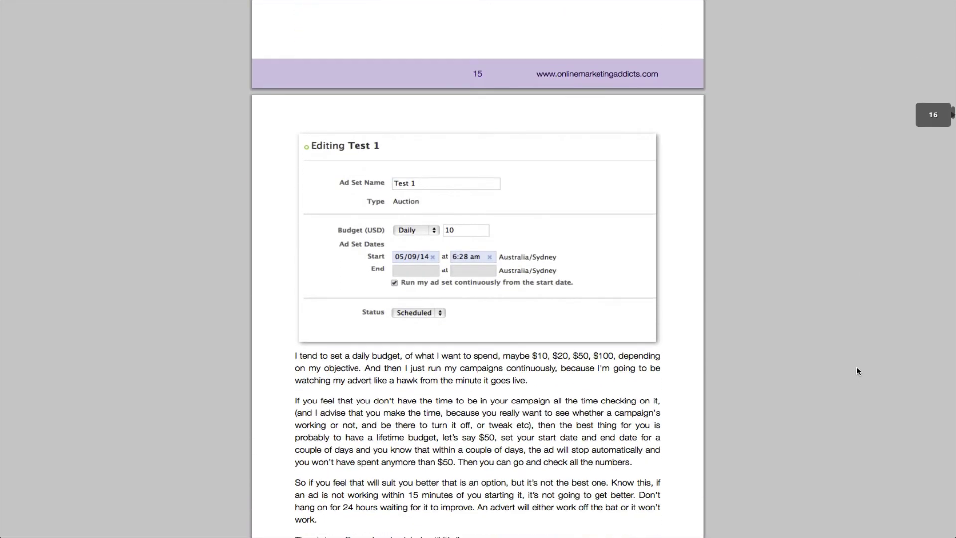
scroll(856, 371, "down", 18)
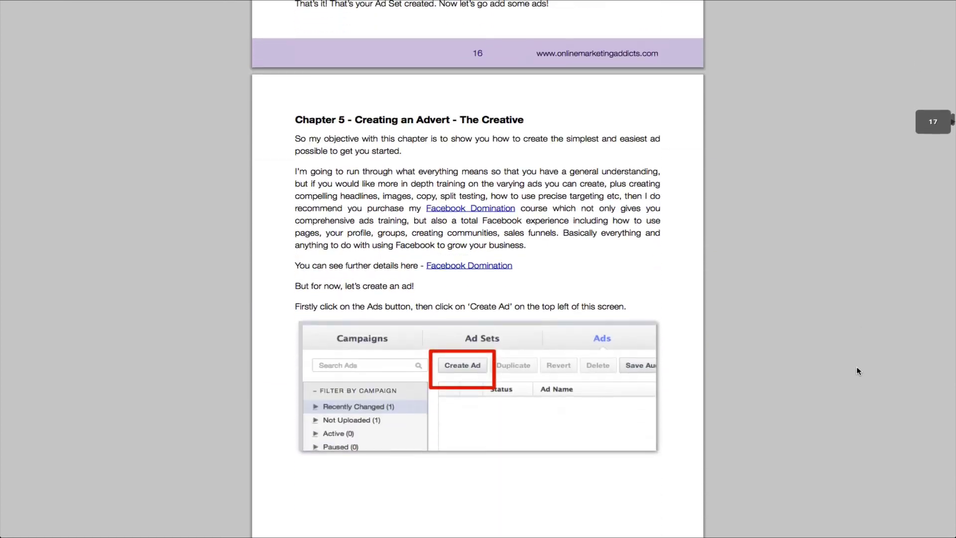
scroll(856, 371, "down", 20)
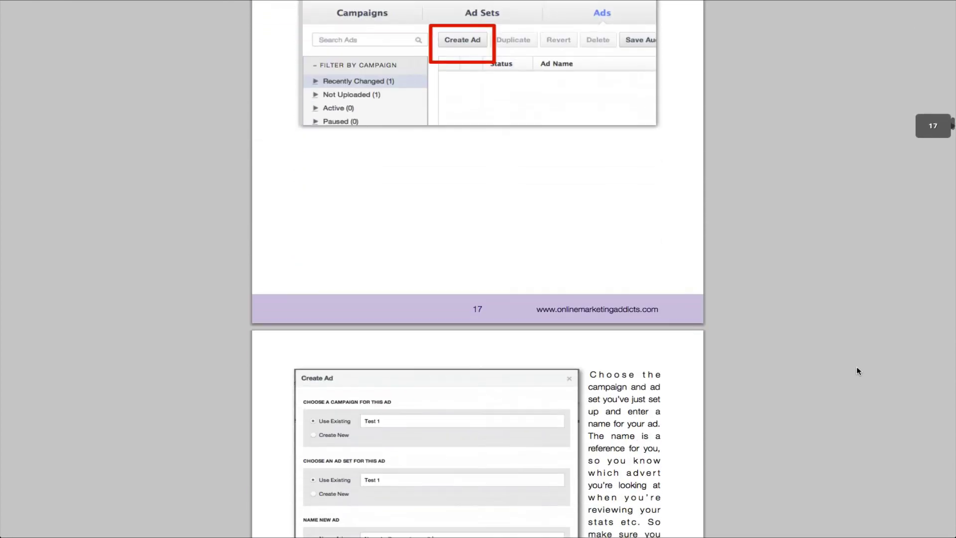
scroll(856, 371, "down", 15)
scroll(857, 371, "down", 3)
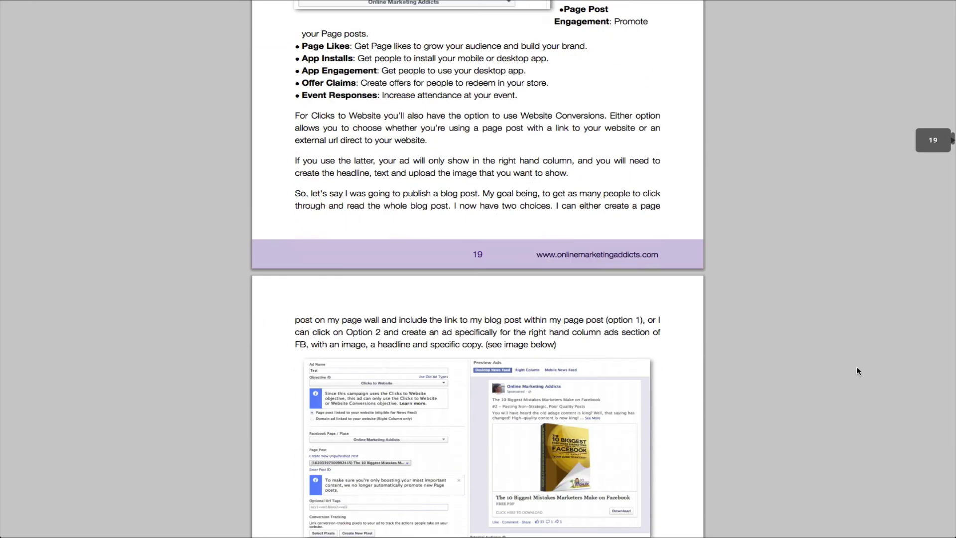
scroll(856, 370, "down", 20)
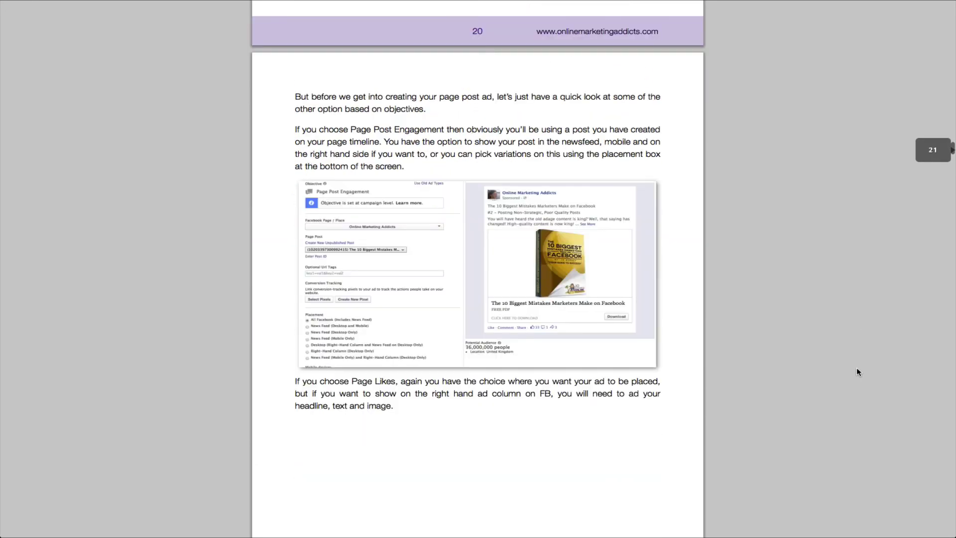
scroll(838, 361, "down", 20)
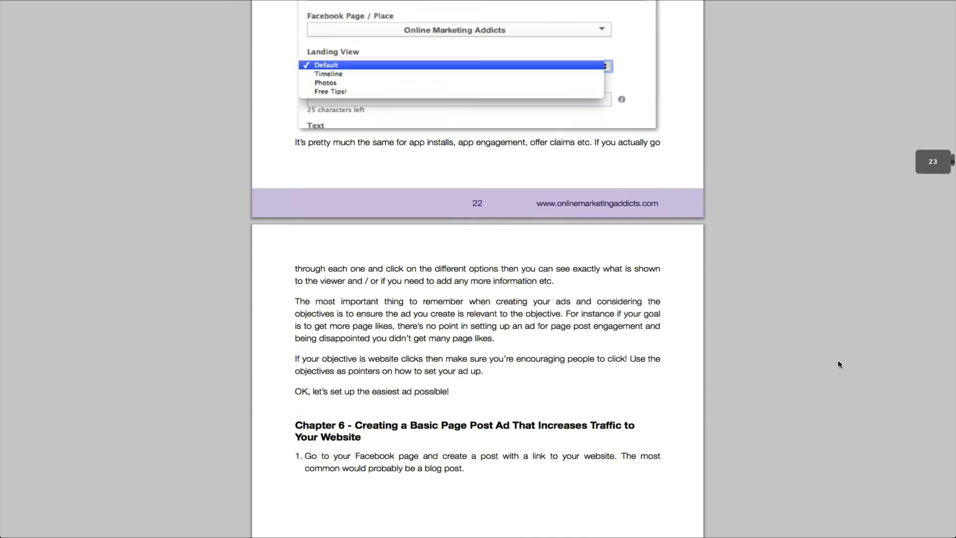
scroll(838, 360, "down", 20)
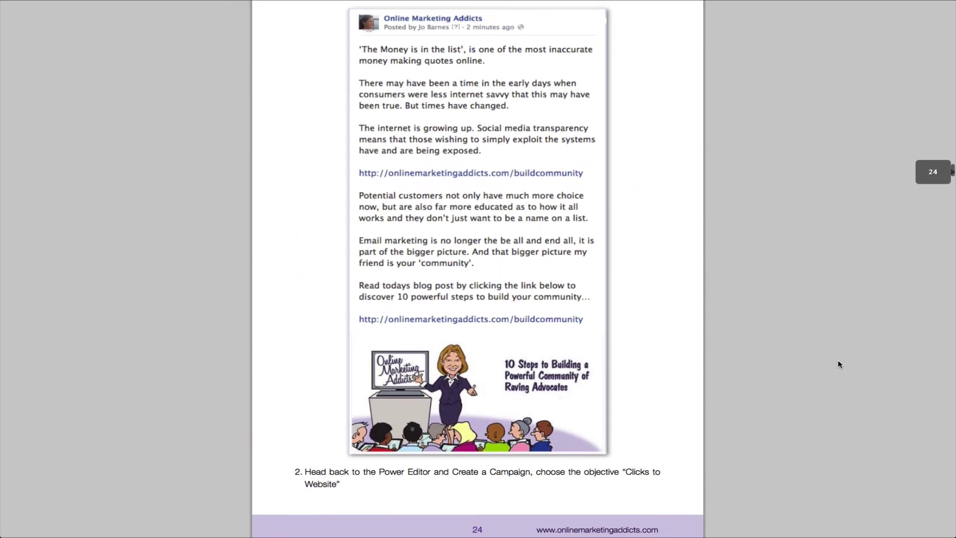
scroll(838, 364, "down", 20)
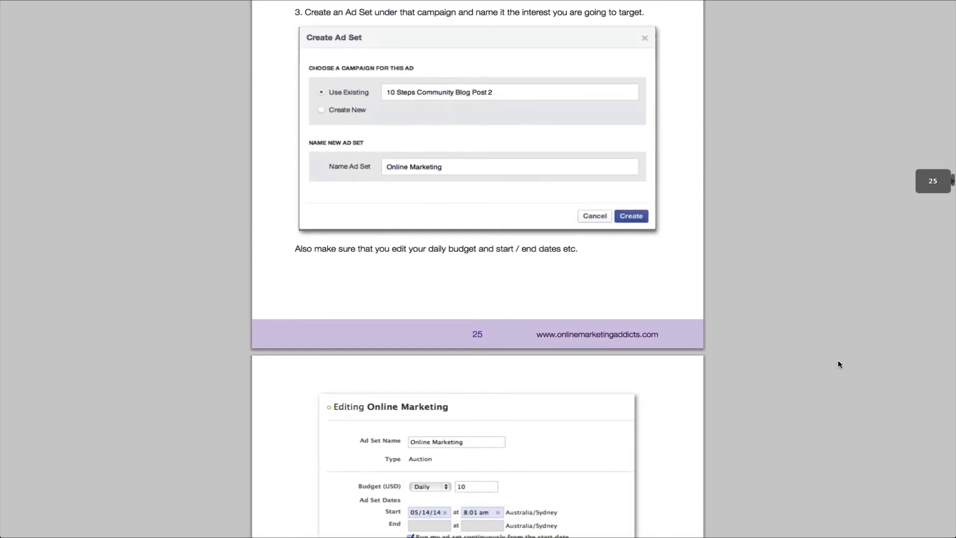
scroll(838, 364, "down", 20)
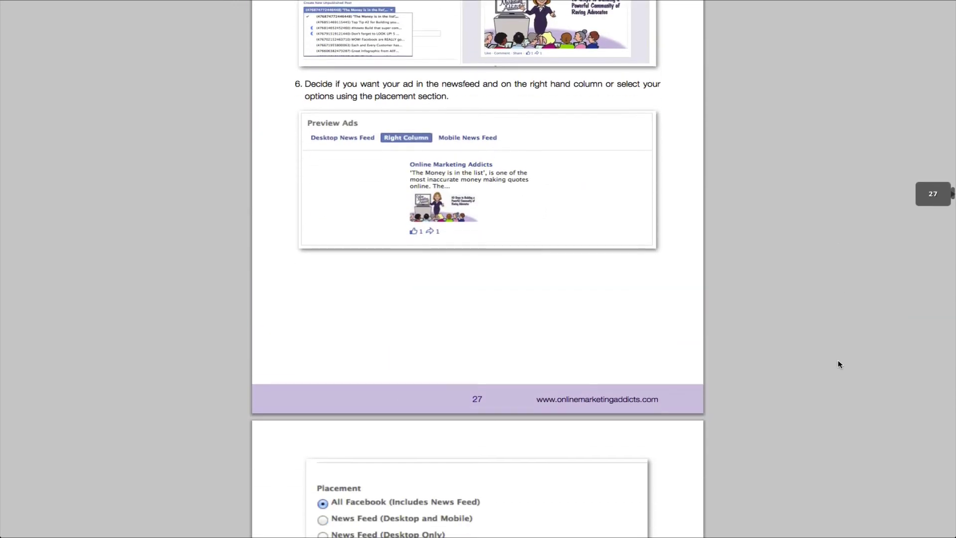
scroll(838, 364, "down", 20)
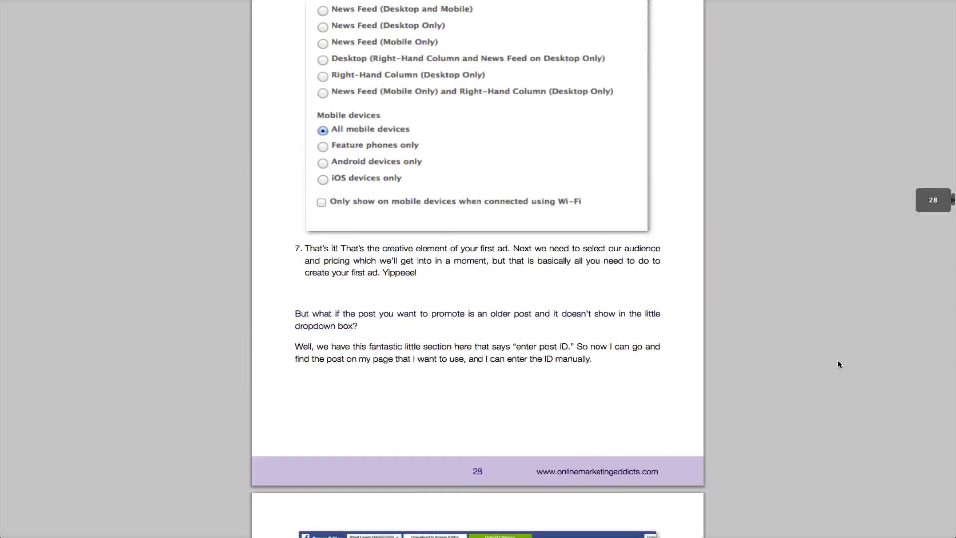
scroll(838, 364, "down", 4)
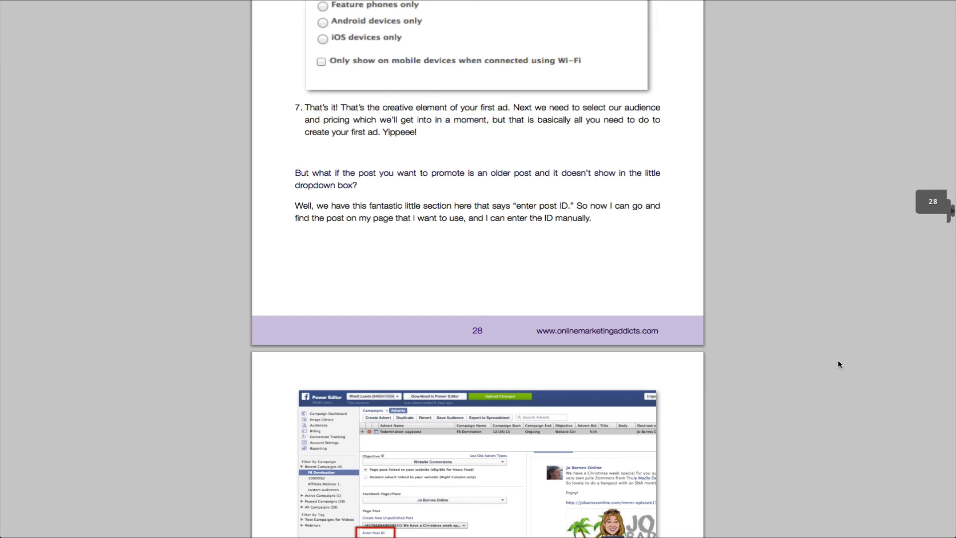
scroll(816, 318, "down", 20)
scroll(816, 318, "down", 11)
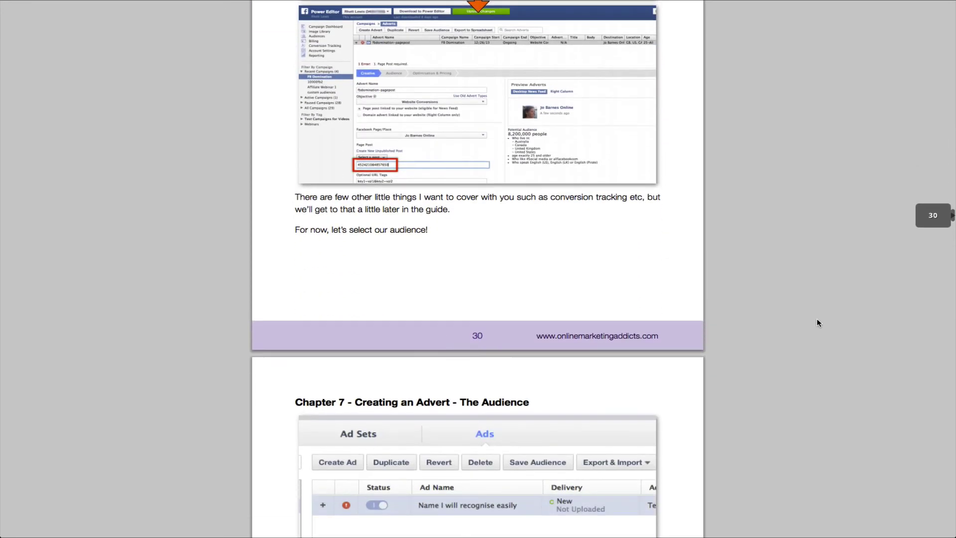
scroll(816, 319, "down", 19)
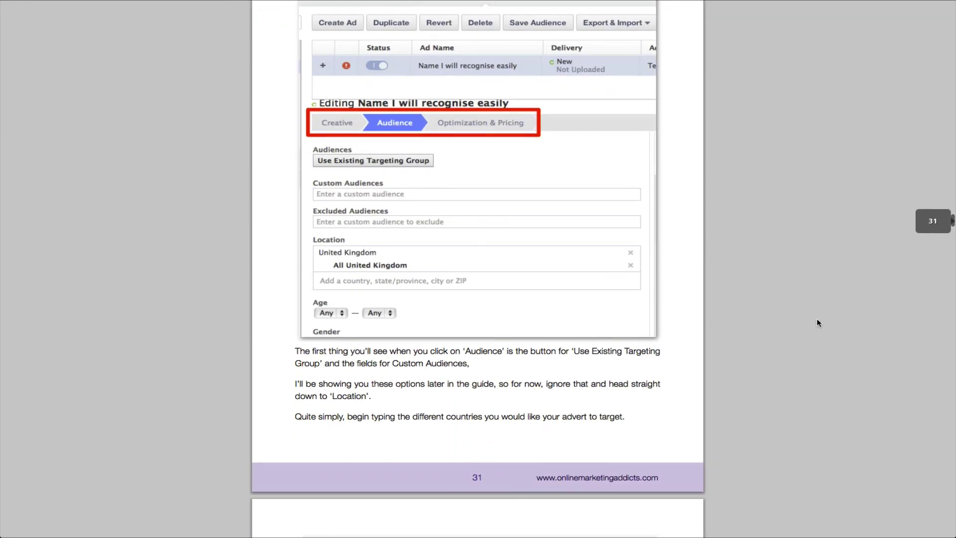
scroll(817, 319, "down", 19)
scroll(817, 323, "down", 1)
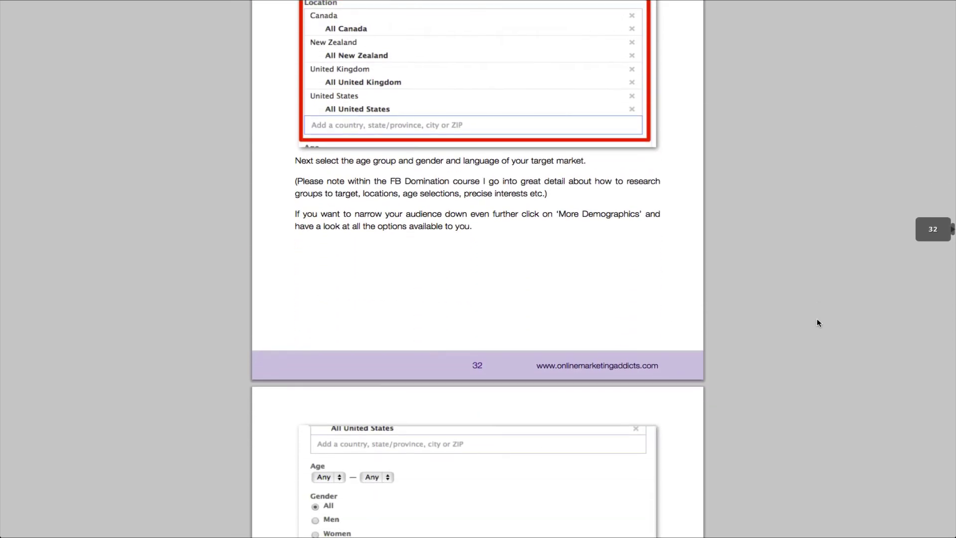
scroll(816, 323, "down", 12)
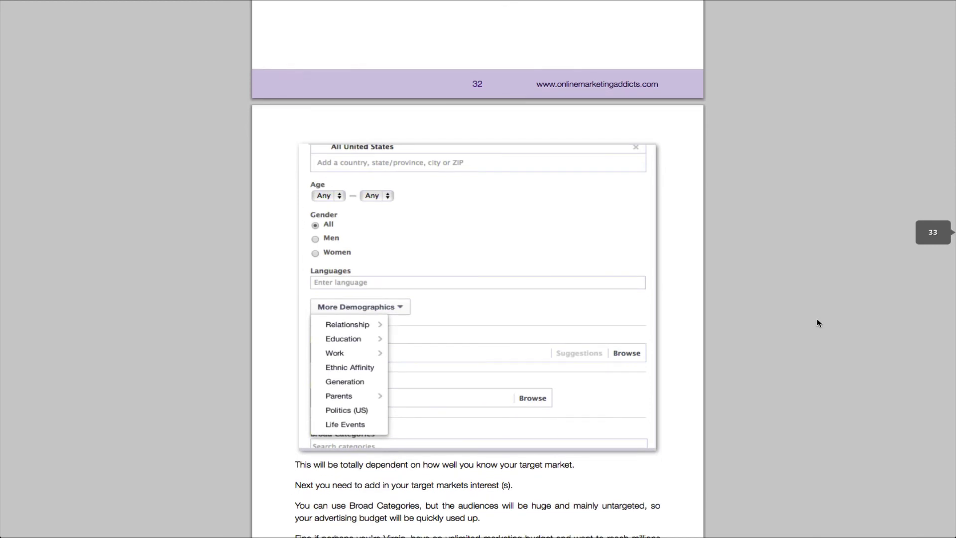
scroll(818, 323, "down", 17)
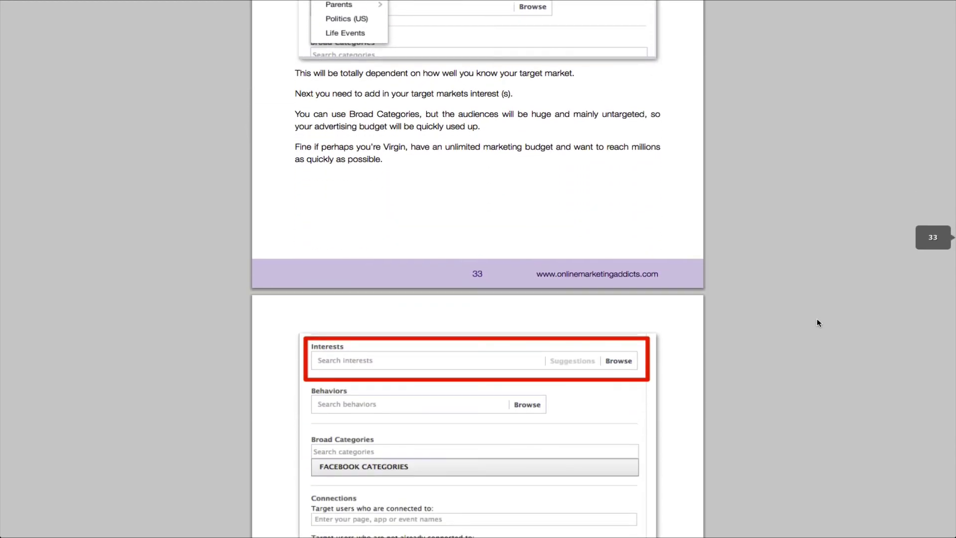
scroll(817, 323, "down", 20)
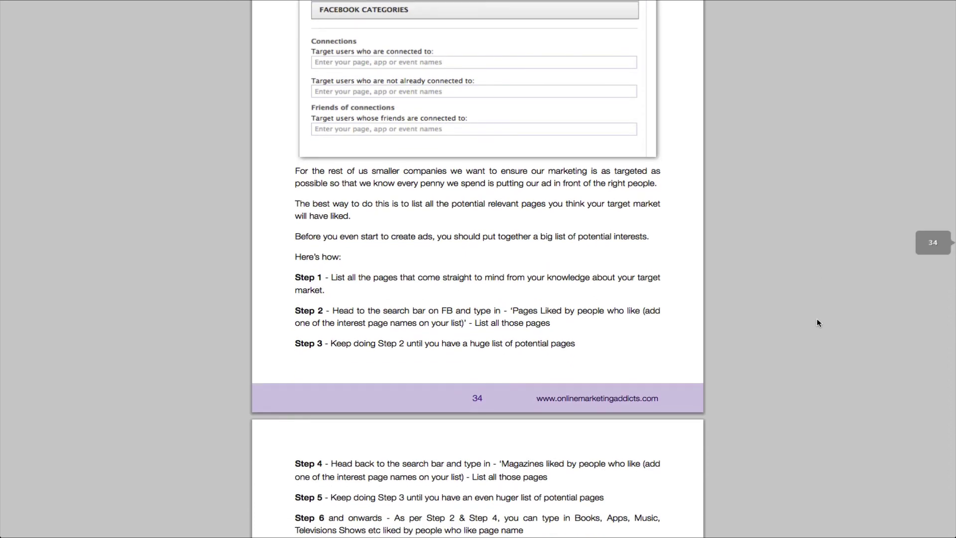
scroll(816, 323, "down", 10)
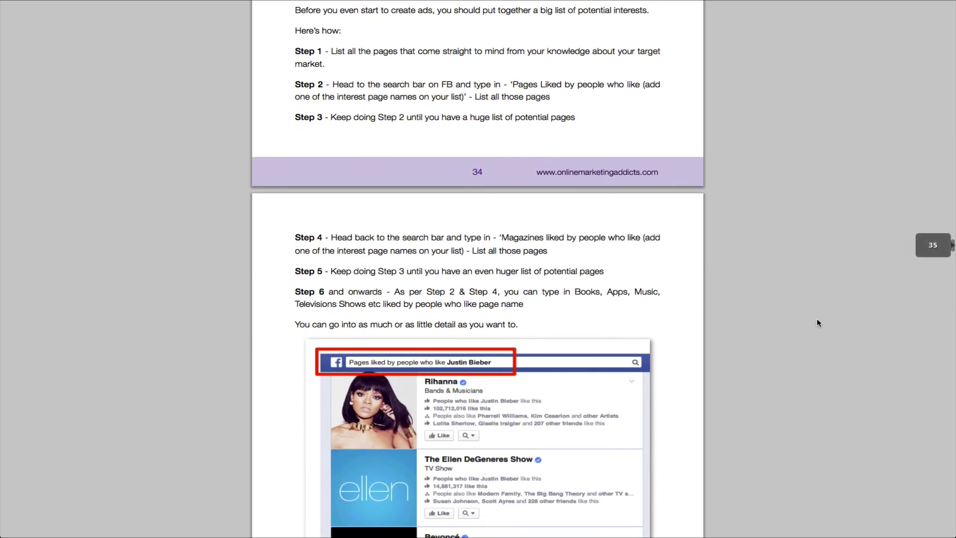
scroll(817, 323, "down", 19)
scroll(817, 320, "down", 20)
scroll(817, 323, "down", 17)
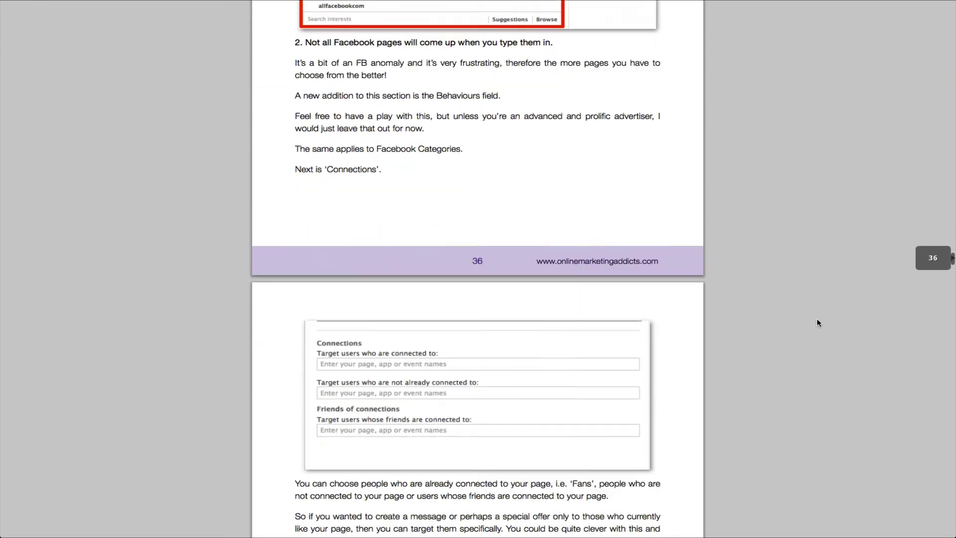
scroll(817, 320, "down", 20)
scroll(817, 322, "down", 20)
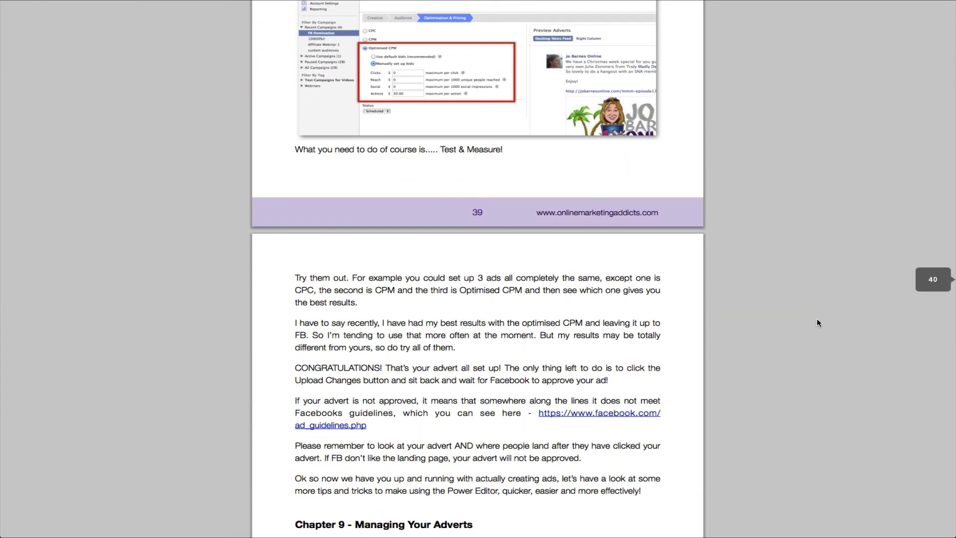
scroll(817, 322, "down", 20)
scroll(817, 323, "down", 20)
scroll(816, 322, "down", 20)
scroll(817, 323, "down", 20)
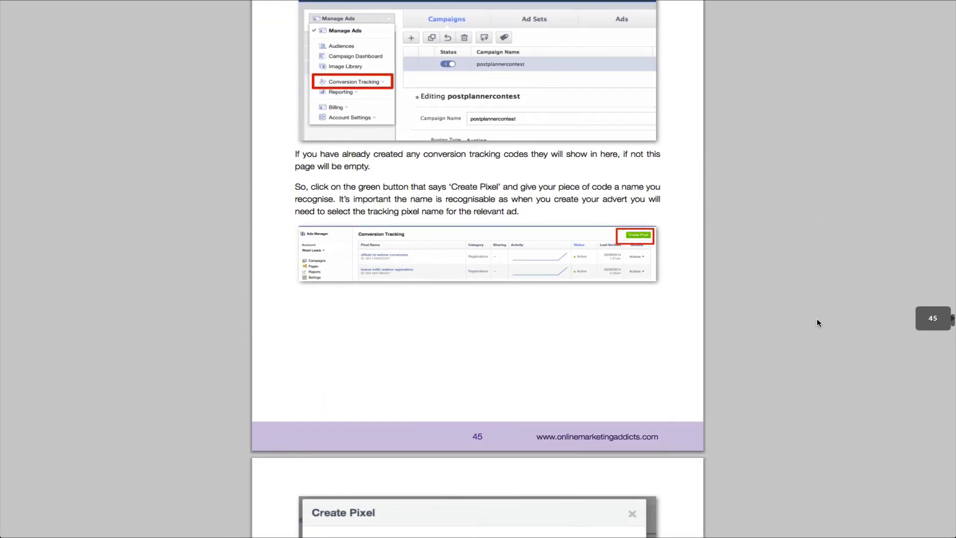
scroll(816, 321, "down", 20)
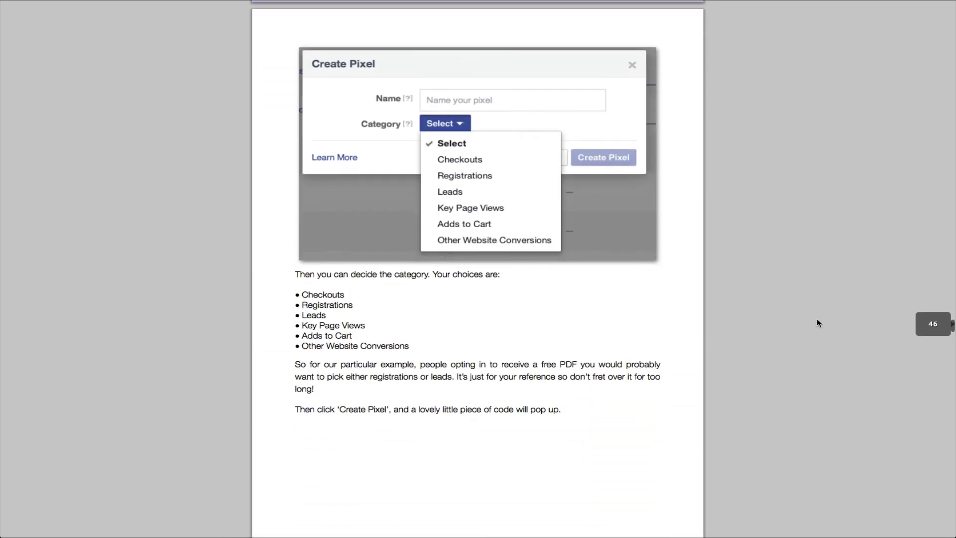
scroll(817, 323, "down", 20)
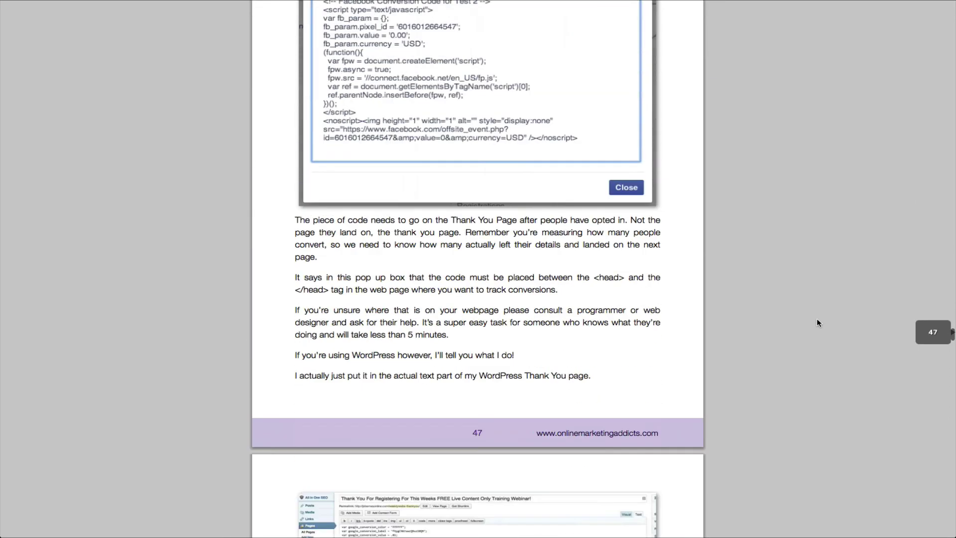
scroll(817, 323, "down", 20)
scroll(816, 322, "down", 20)
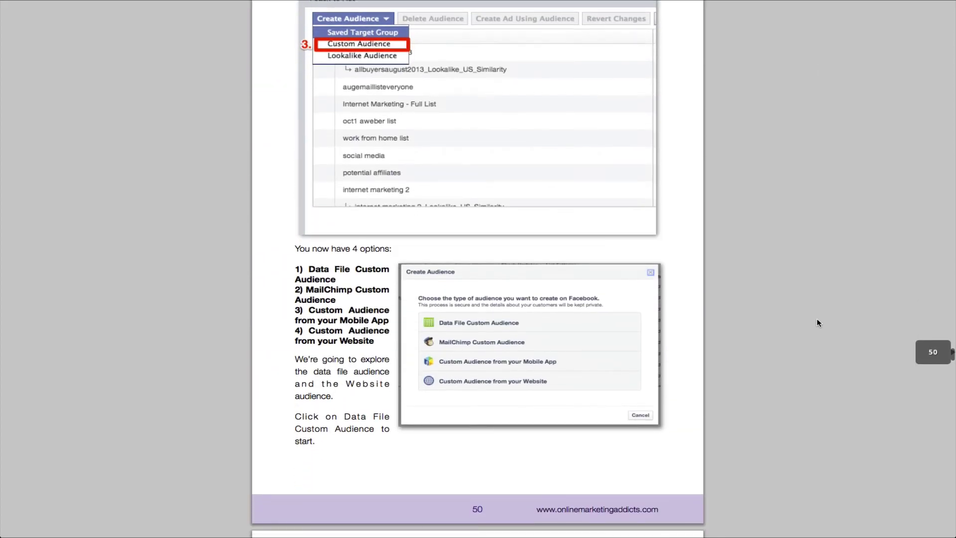
scroll(817, 323, "down", 20)
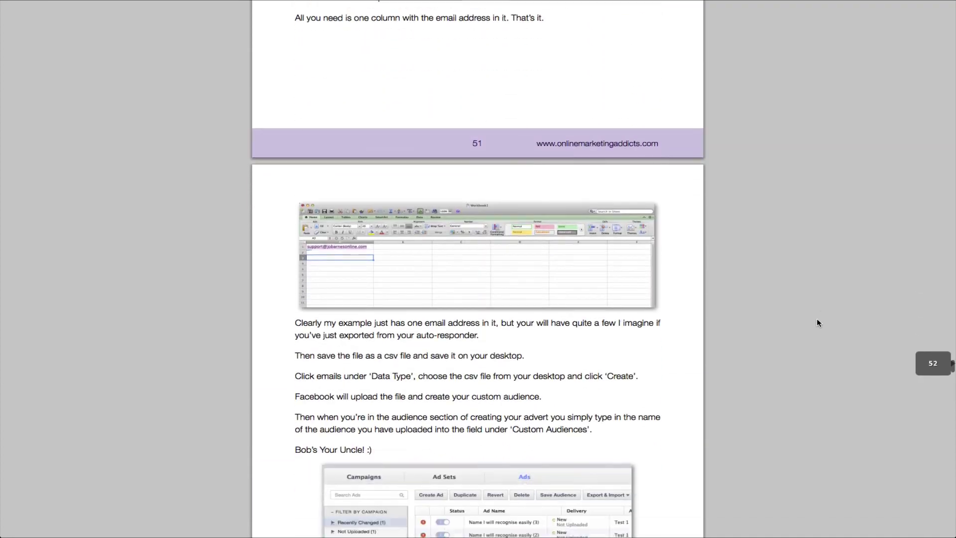
scroll(816, 322, "down", 20)
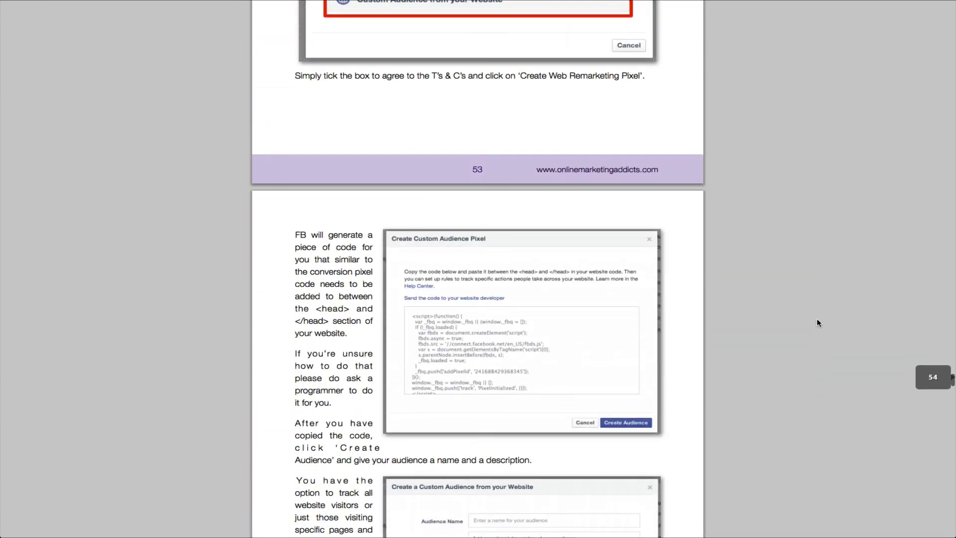
scroll(817, 323, "down", 20)
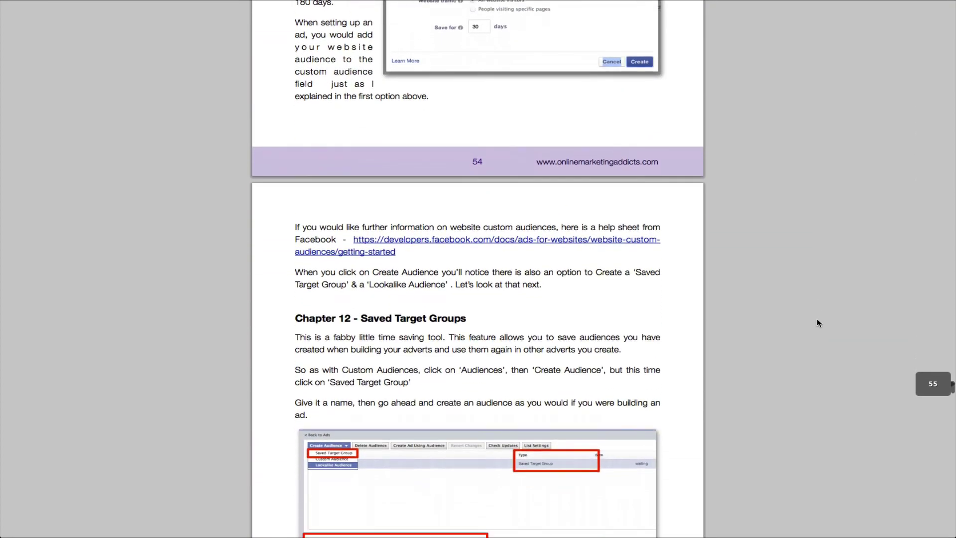
scroll(817, 323, "down", 20)
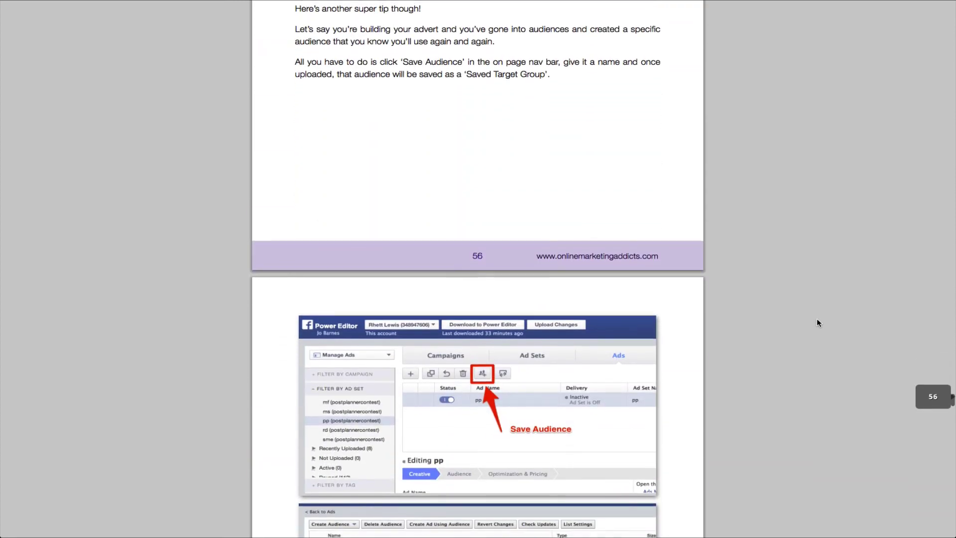
scroll(817, 323, "down", 20)
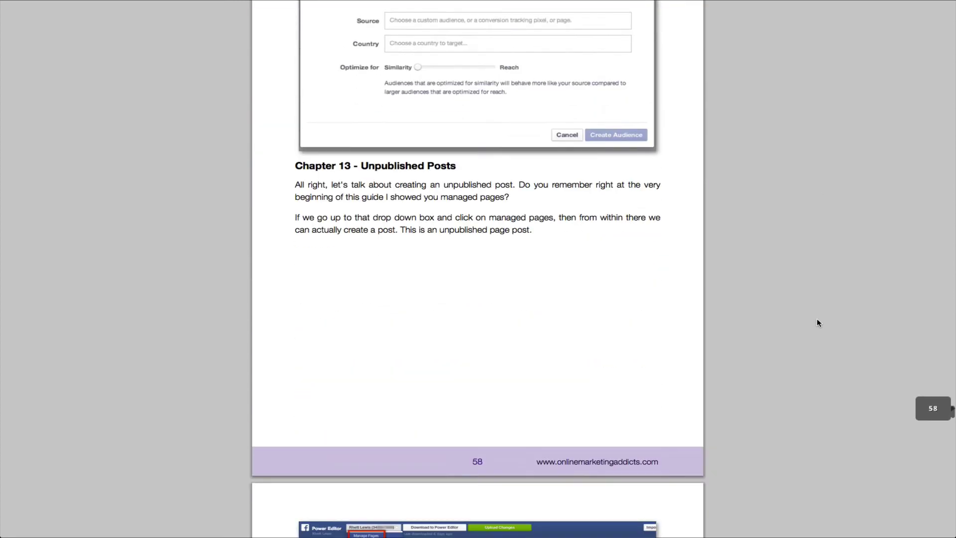
scroll(816, 323, "down", 12)
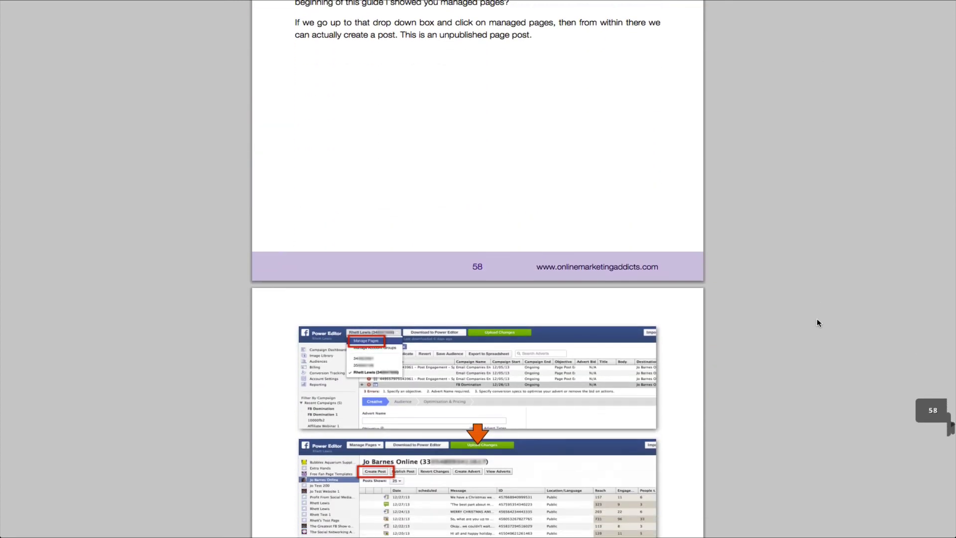
scroll(817, 322, "down", 20)
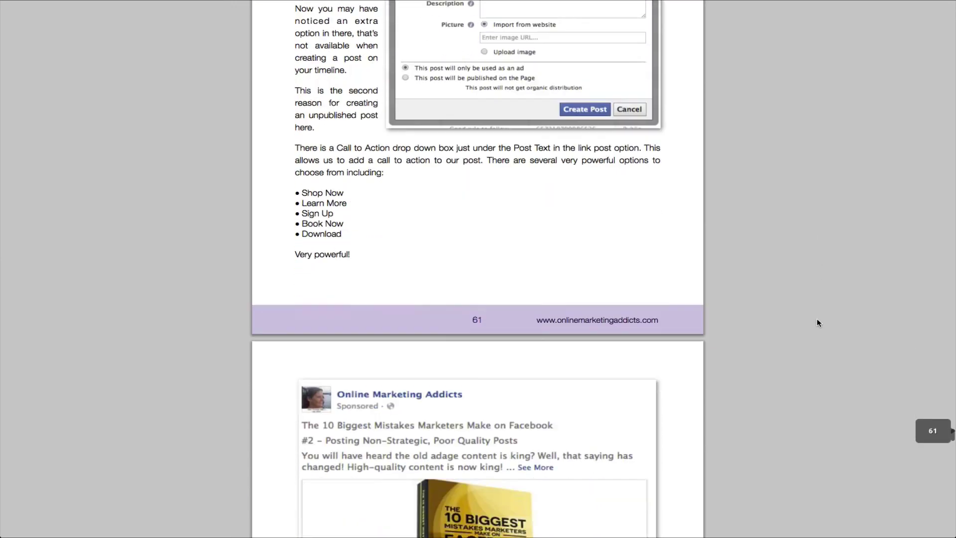
scroll(817, 322, "down", 20)
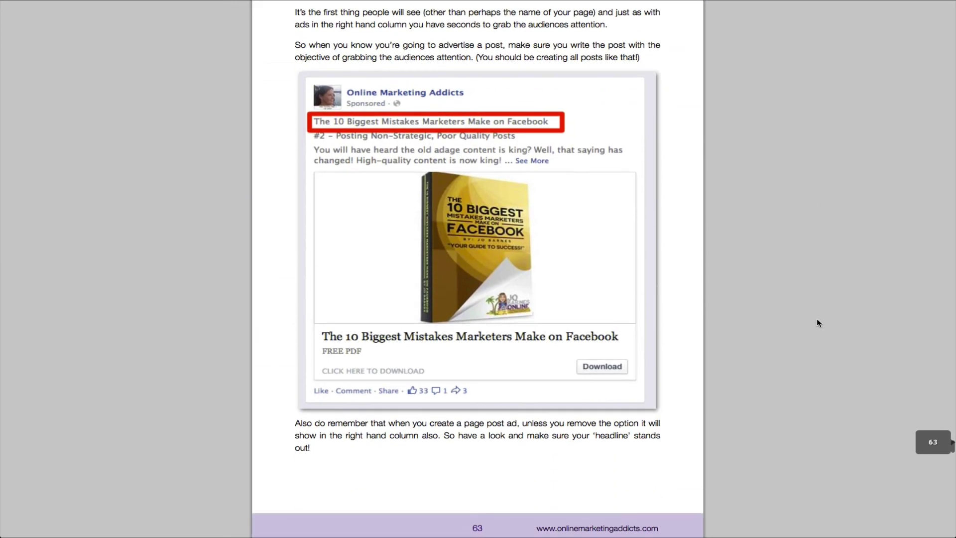
scroll(816, 322, "down", 20)
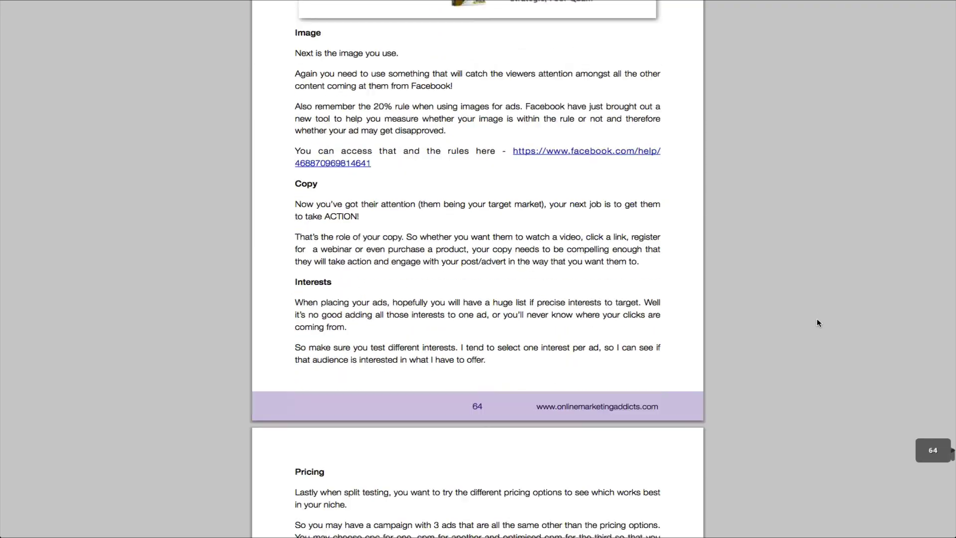
Scroll back up to page 48, the start of Chapter 11 - Custom Audience.
scroll(817, 322, "down", 20)
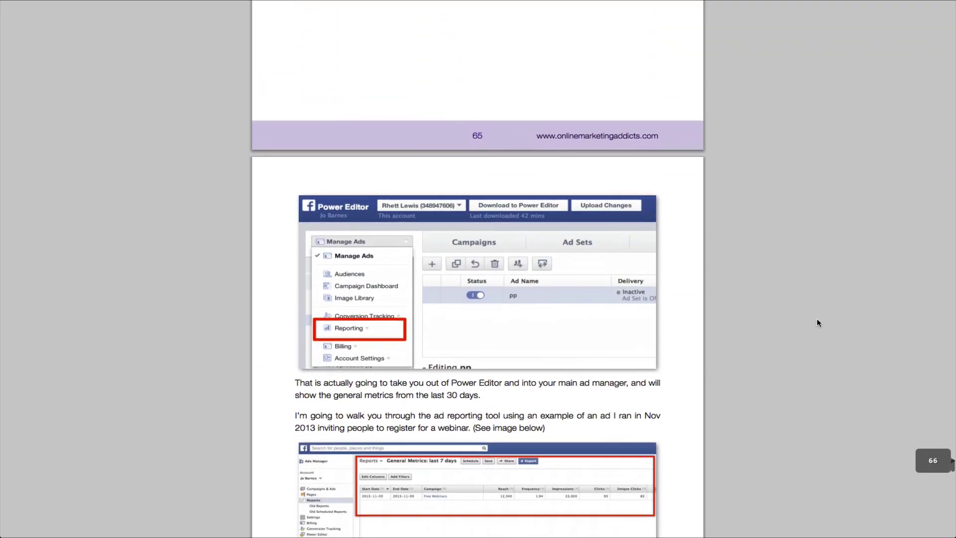
scroll(817, 323, "down", 12)
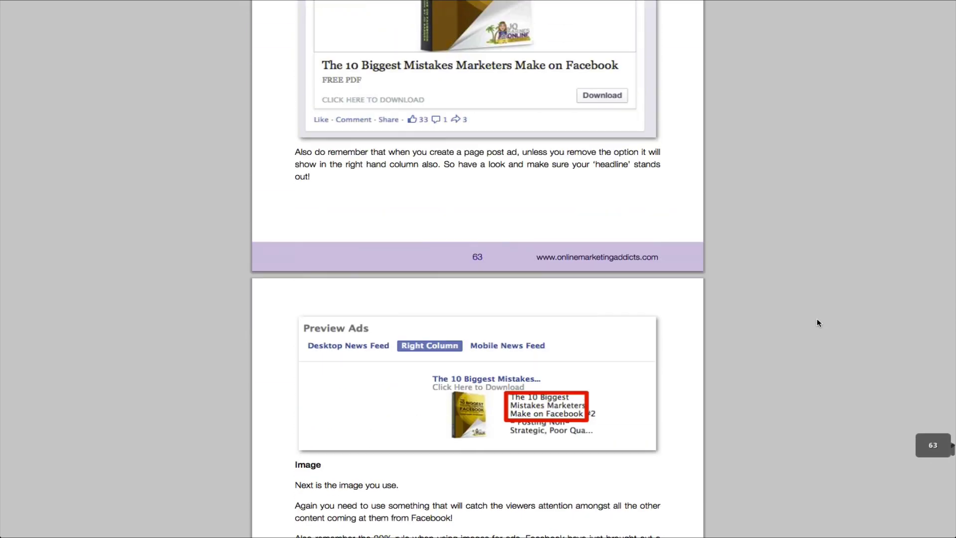
scroll(817, 323, "up", 5)
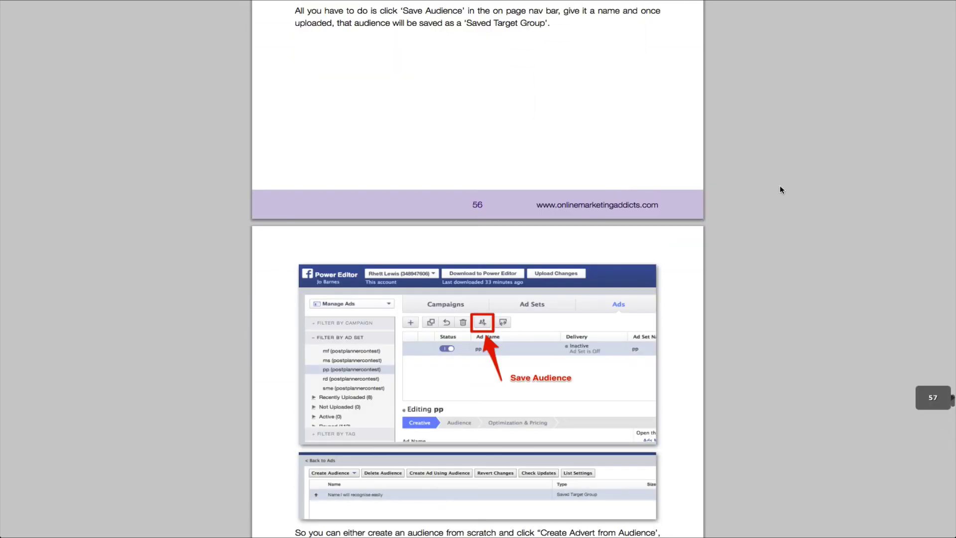
scroll(780, 187, "up", 3)
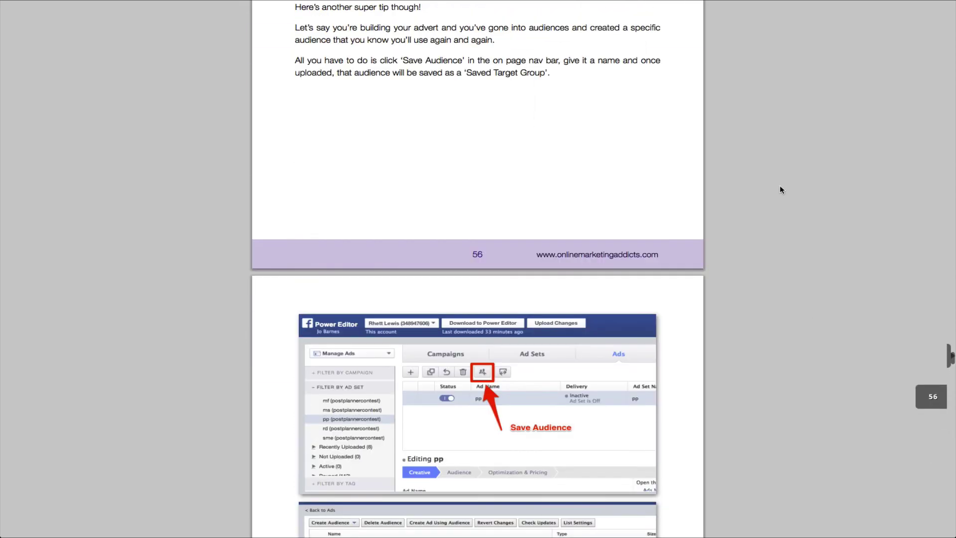
scroll(780, 189, "up", 15)
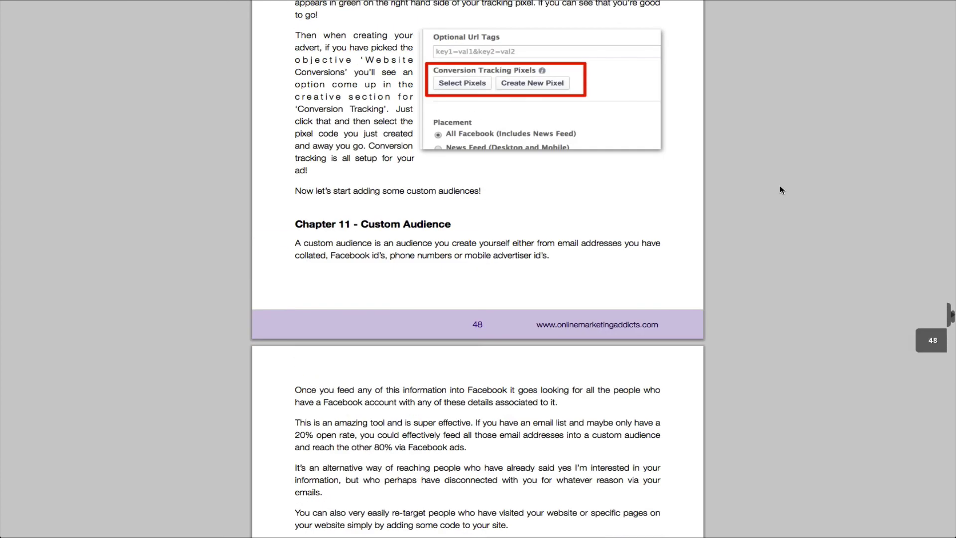